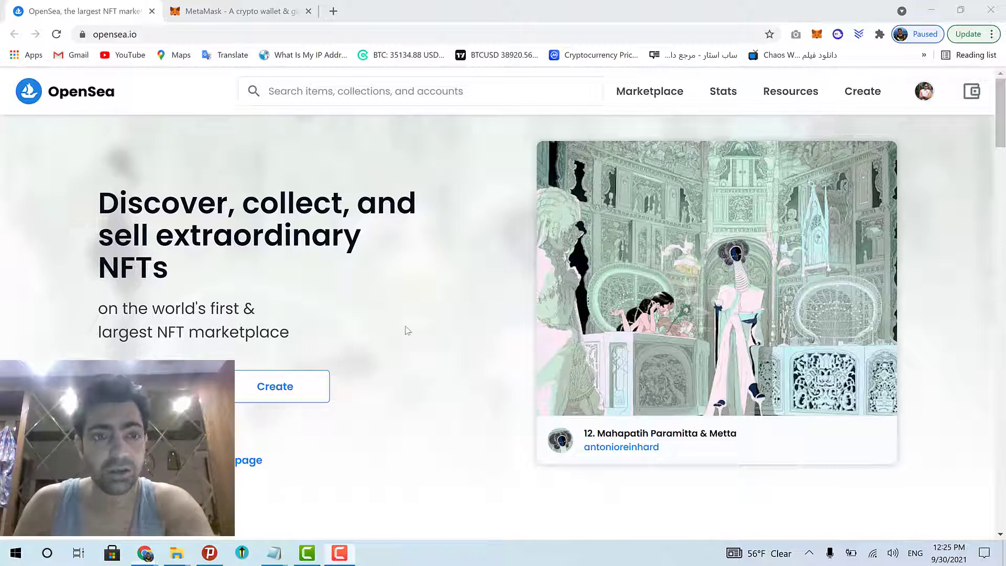
Switch to the MetaMask site, check the extensions list, and open MetaMask showing Account 1 with 0 ETH
left_click(238, 11)
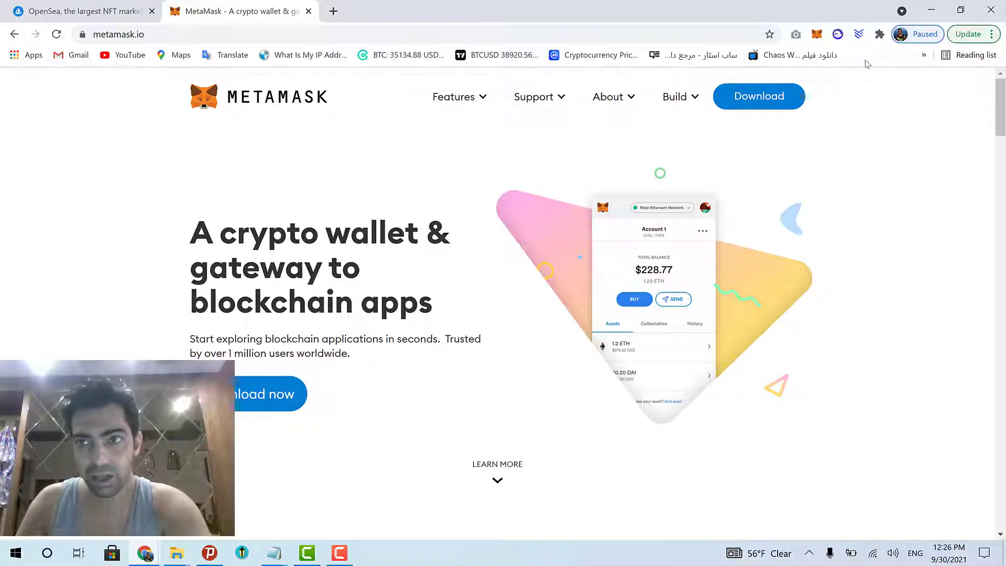
left_click(880, 34)
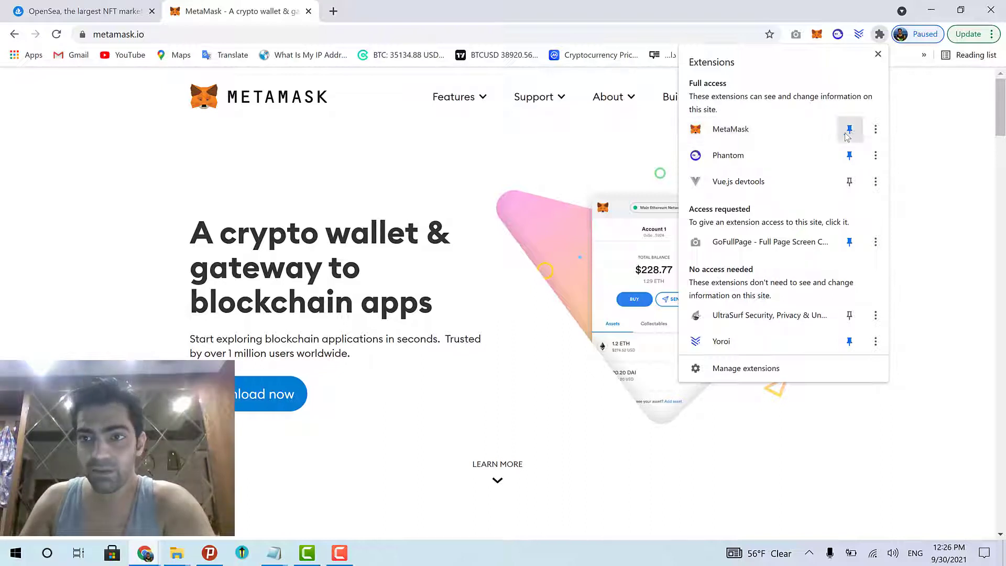
left_click(922, 188)
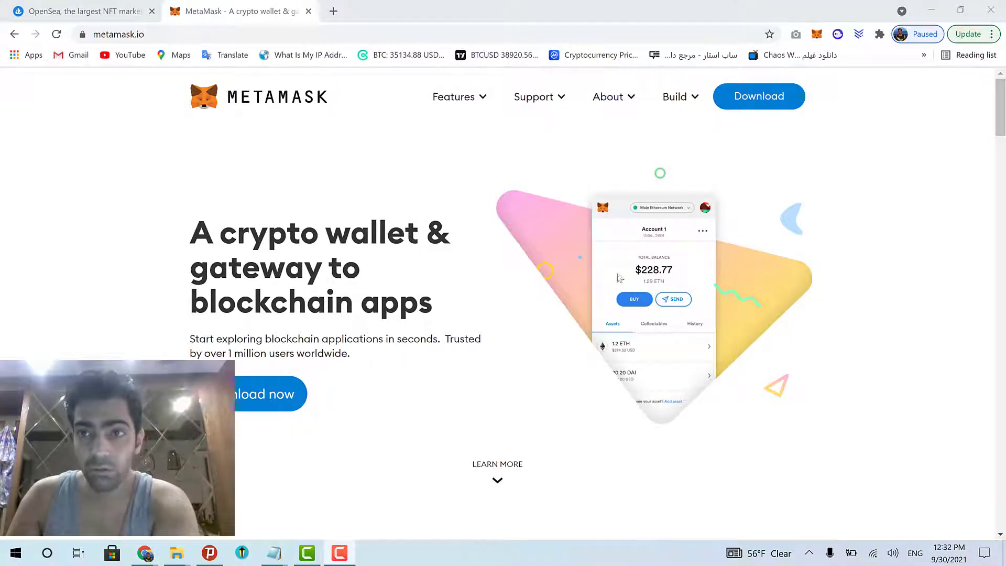
left_click(817, 36)
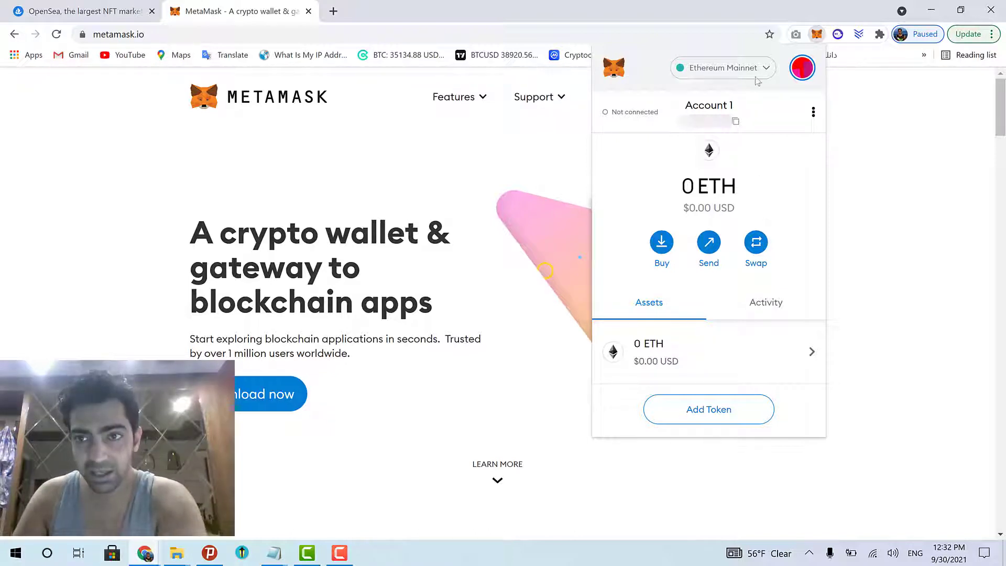
View the wallet's Security & Privacy settings from the account menu, then close MetaMask
left_click(802, 71)
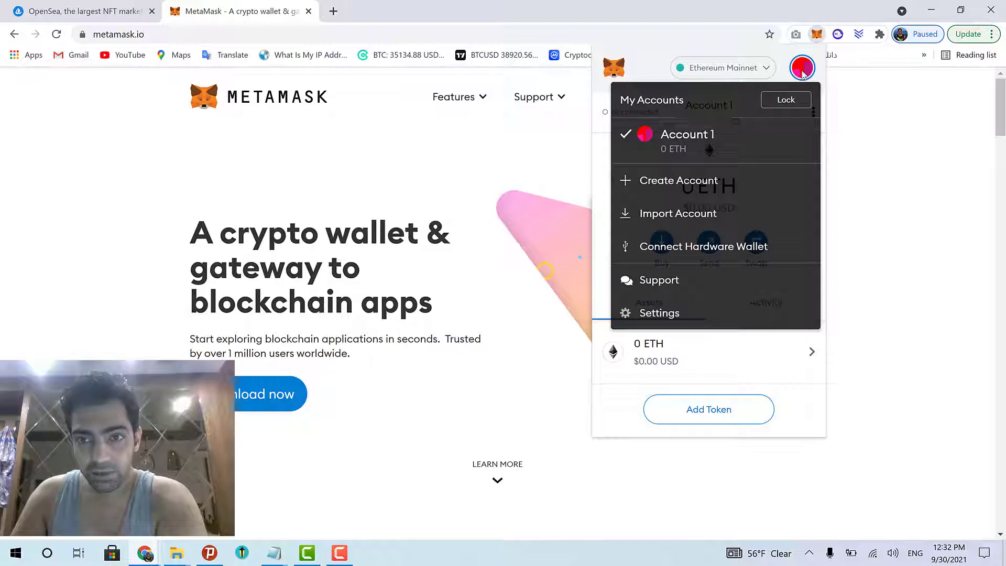
left_click(713, 315)
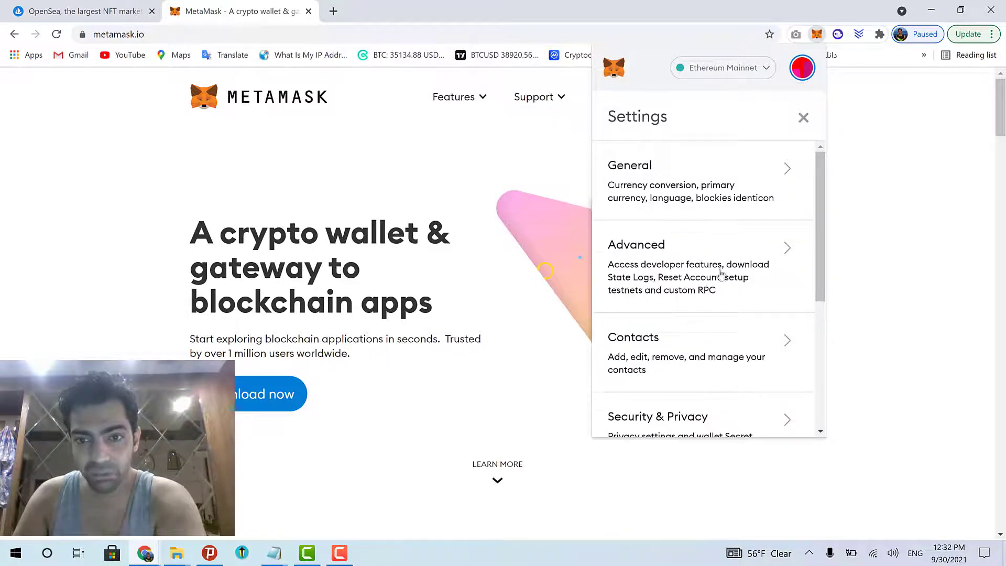
scroll(718, 276, "down", 3)
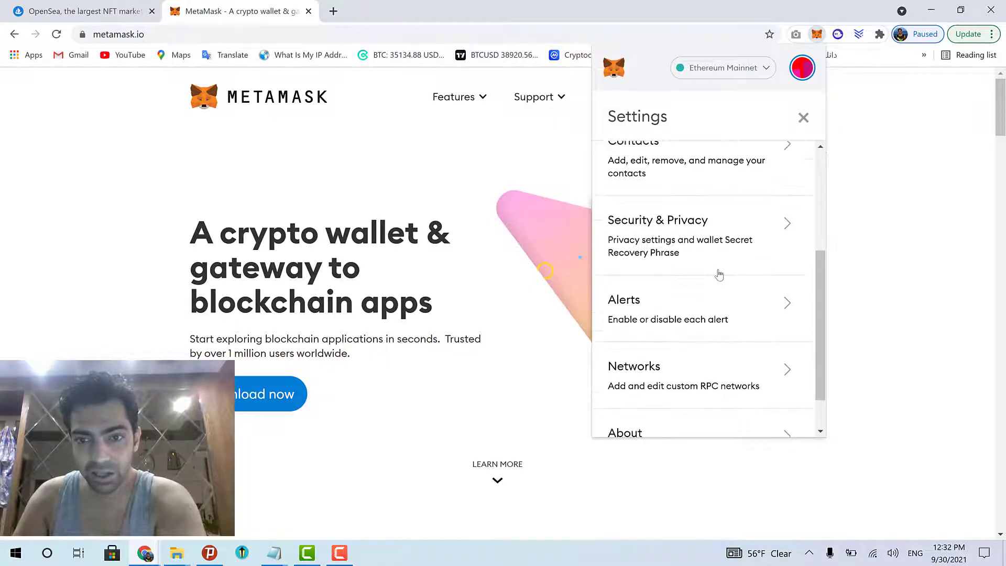
left_click(653, 237)
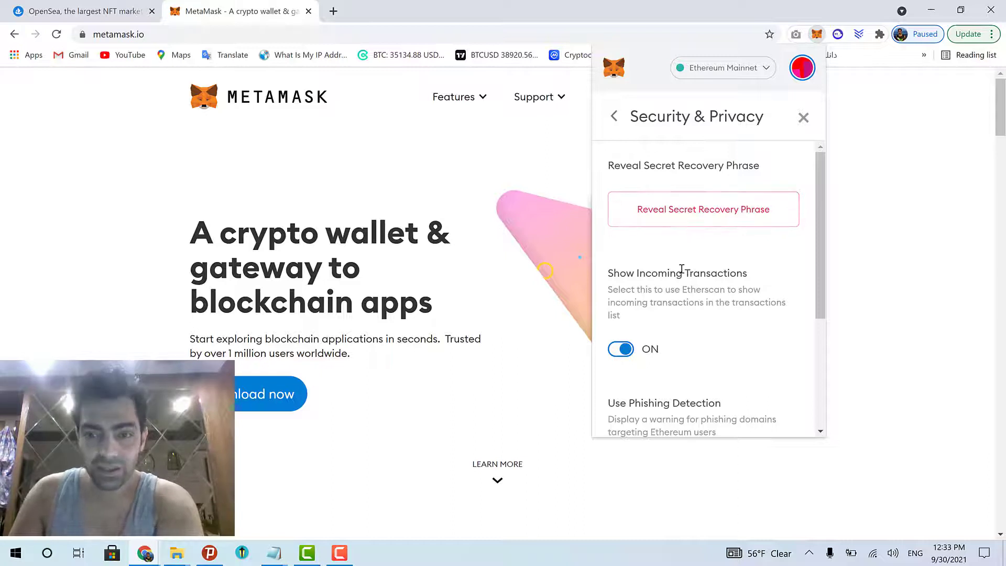
left_click(915, 285)
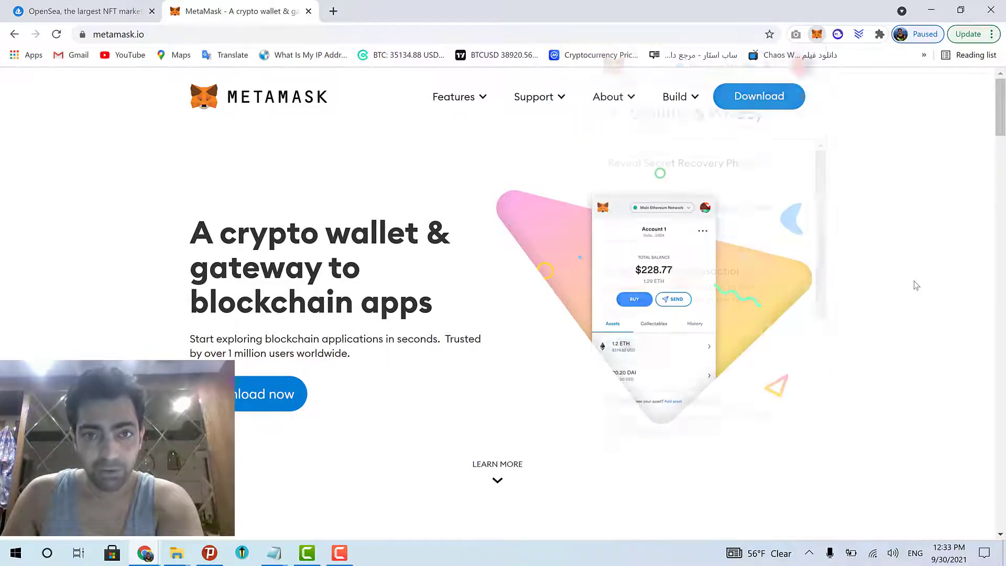
Switch back to the OpenSea tab showing the opensea.io home page
left_click(103, 14)
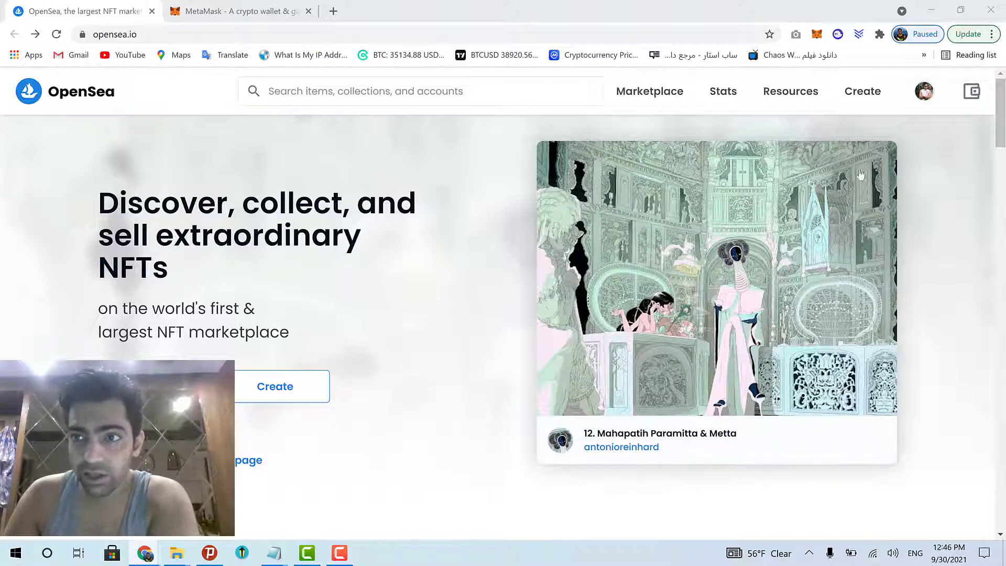
Start a new collection from My Collections and look through its empty description and link fields
mouse_move(924, 95)
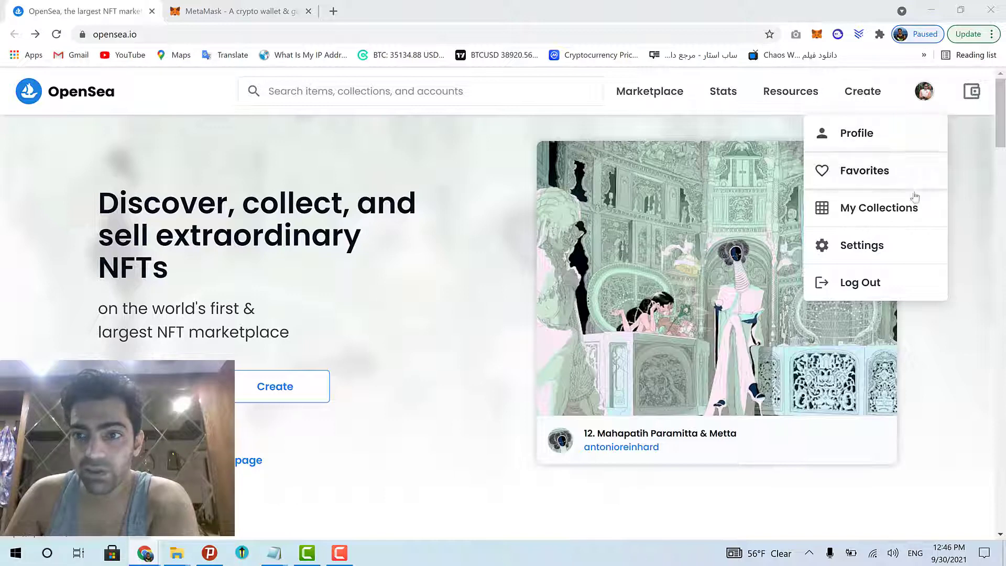
left_click(887, 216)
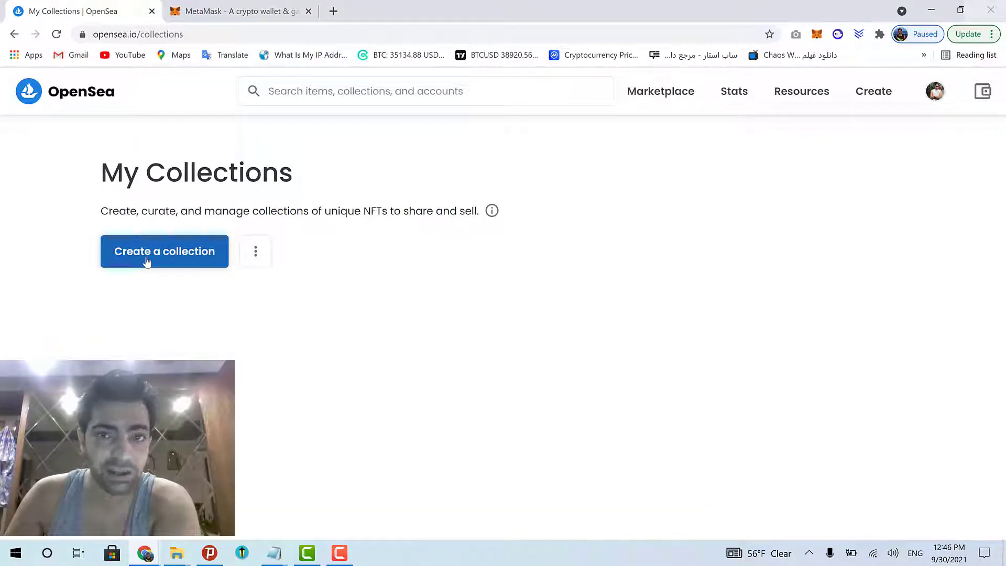
left_click(147, 261)
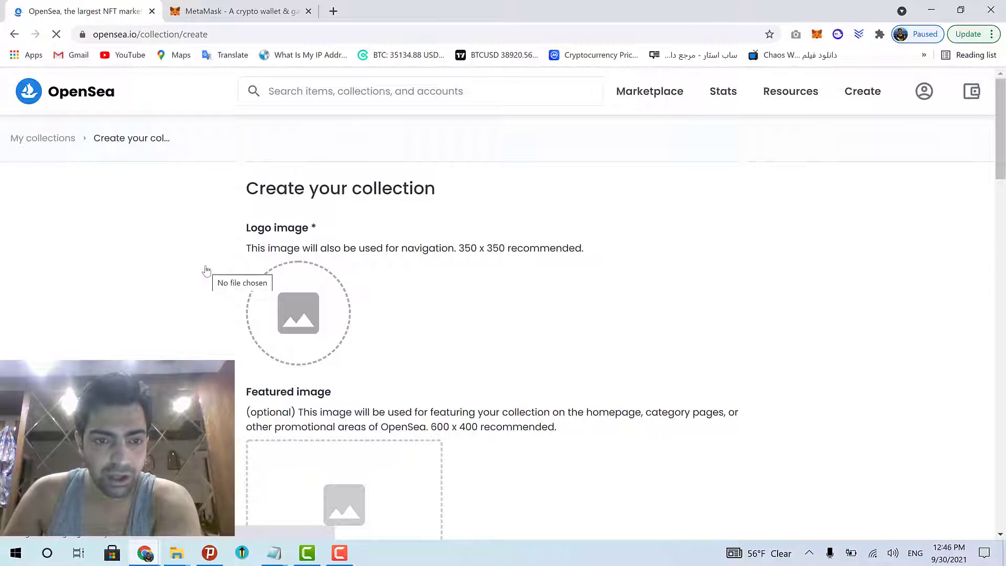
scroll(205, 281, "down", 1)
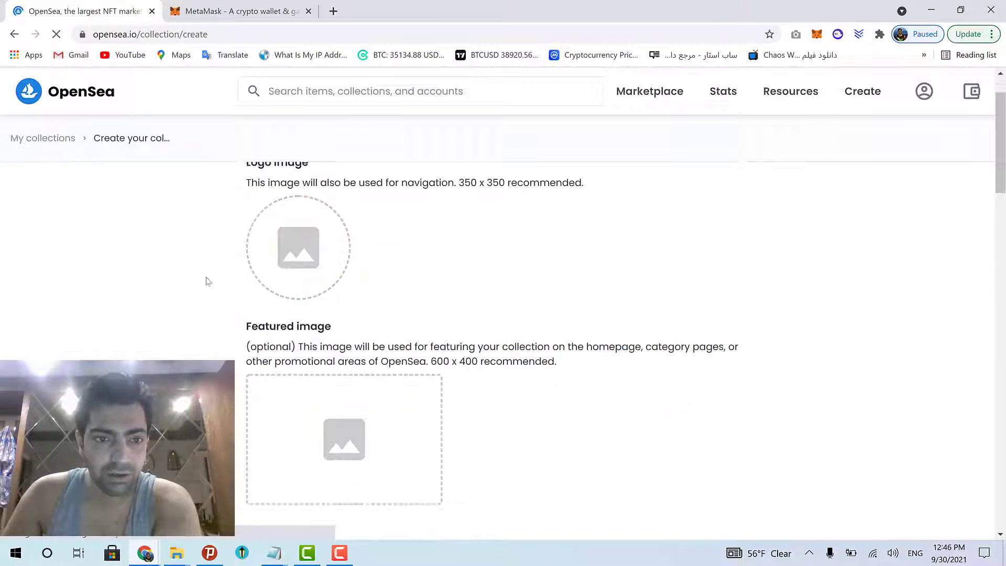
scroll(191, 292, "down", 2)
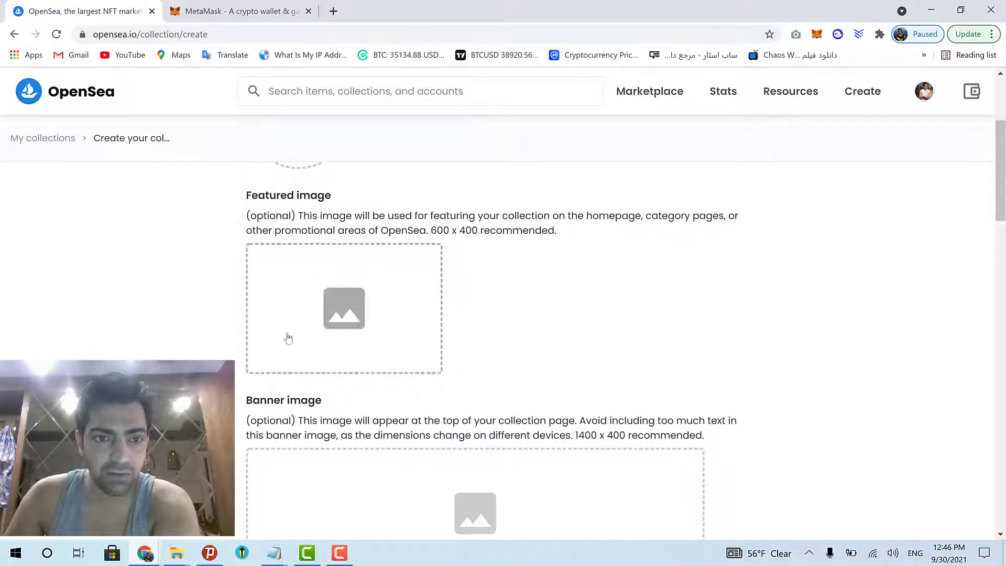
scroll(196, 294, "down", 6)
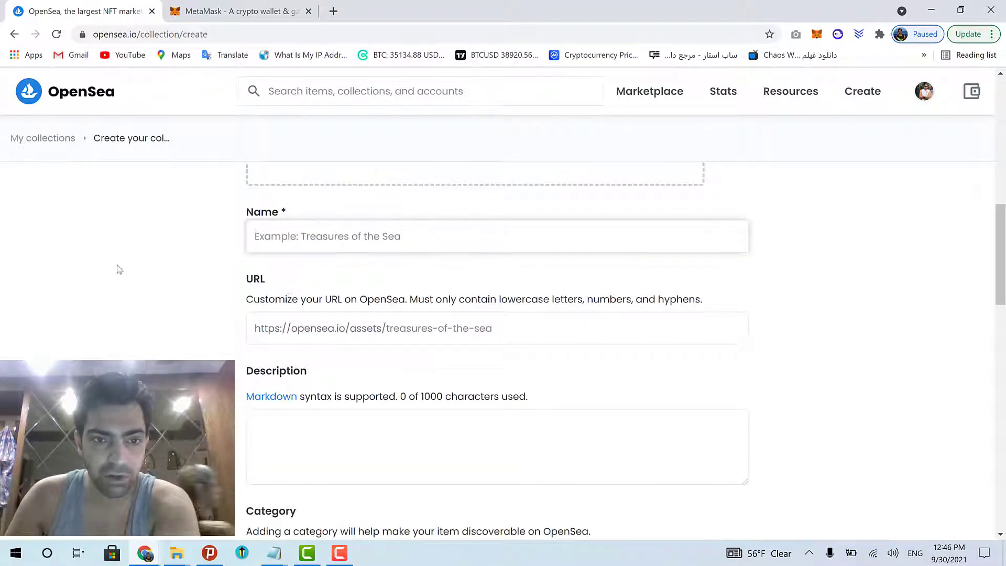
scroll(125, 273, "down", 3)
left_click(329, 247)
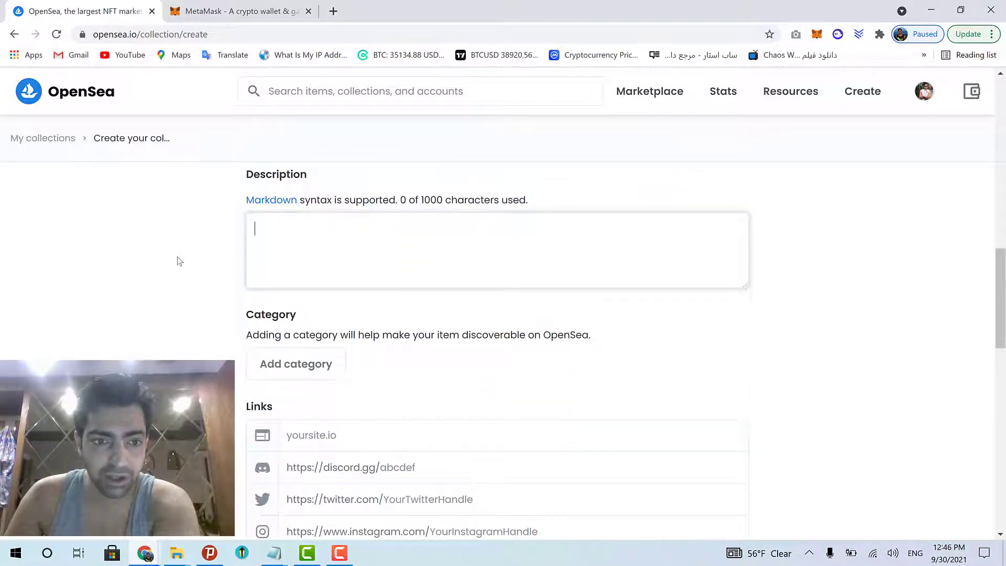
scroll(197, 312, "down", 3)
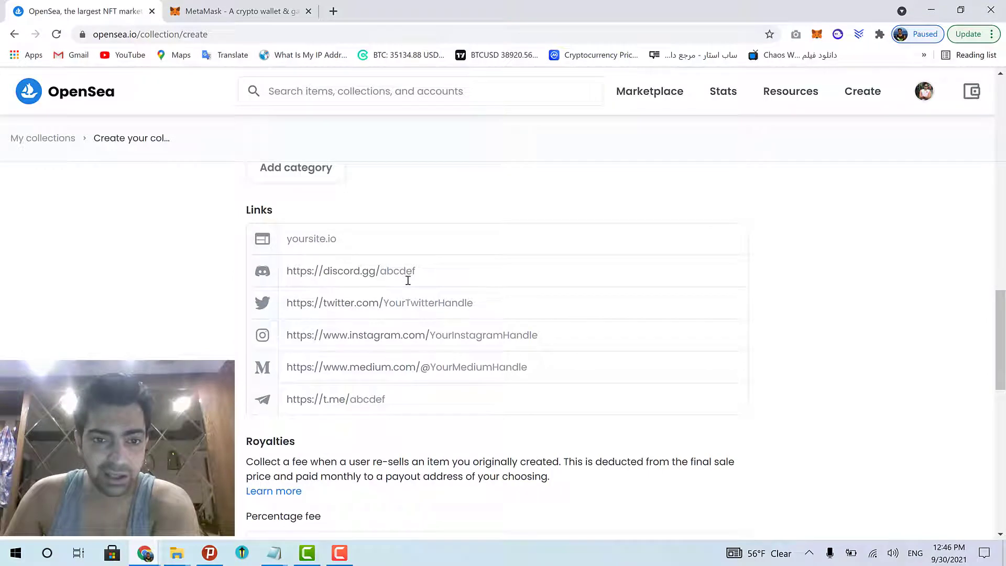
left_click(451, 334)
Replace the 0.00 royalty percentage fee with 5
scroll(194, 321, "down", 5)
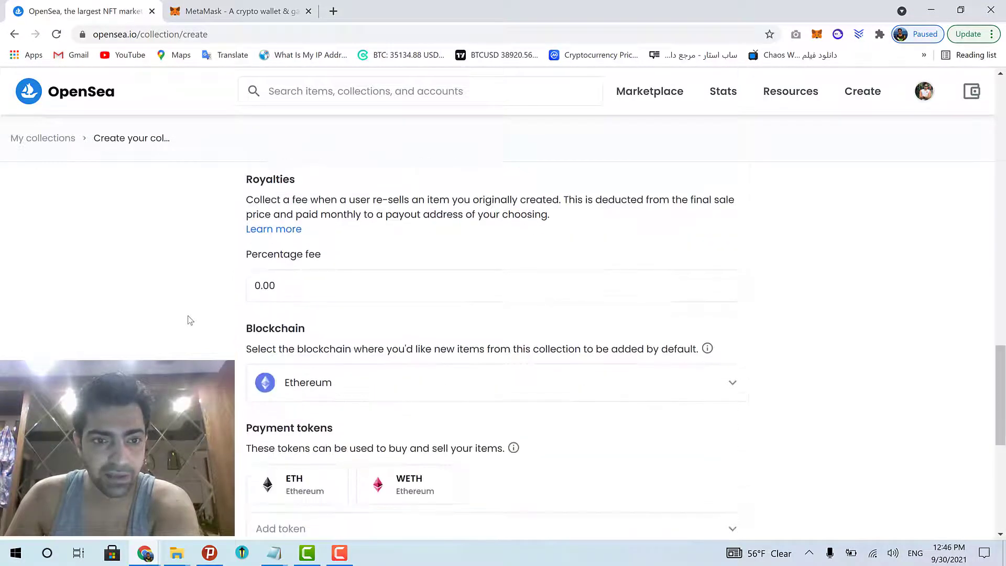
scroll(190, 320, "up", 1)
left_click(296, 352)
left_click_drag(308, 350, 218, 350)
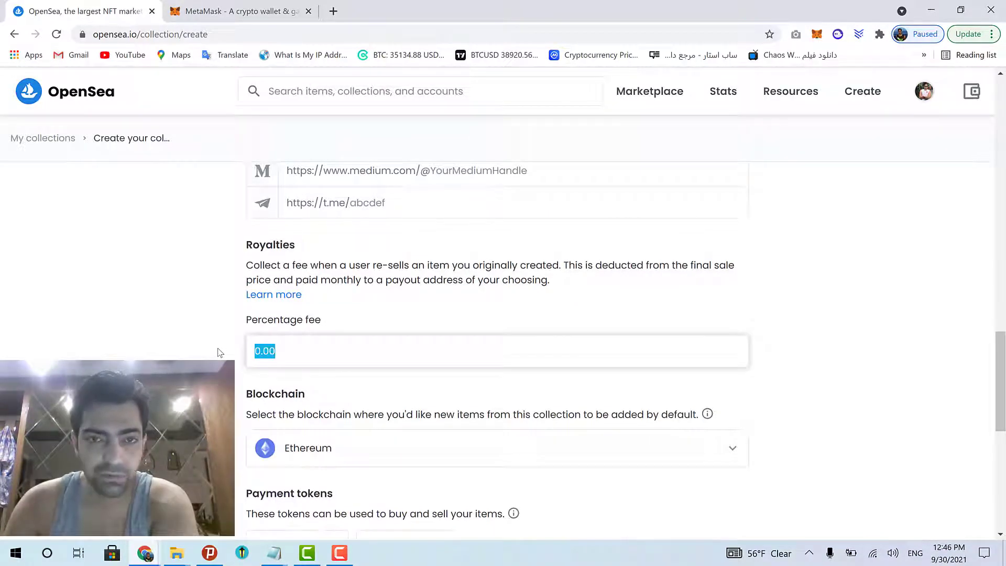
type("5")
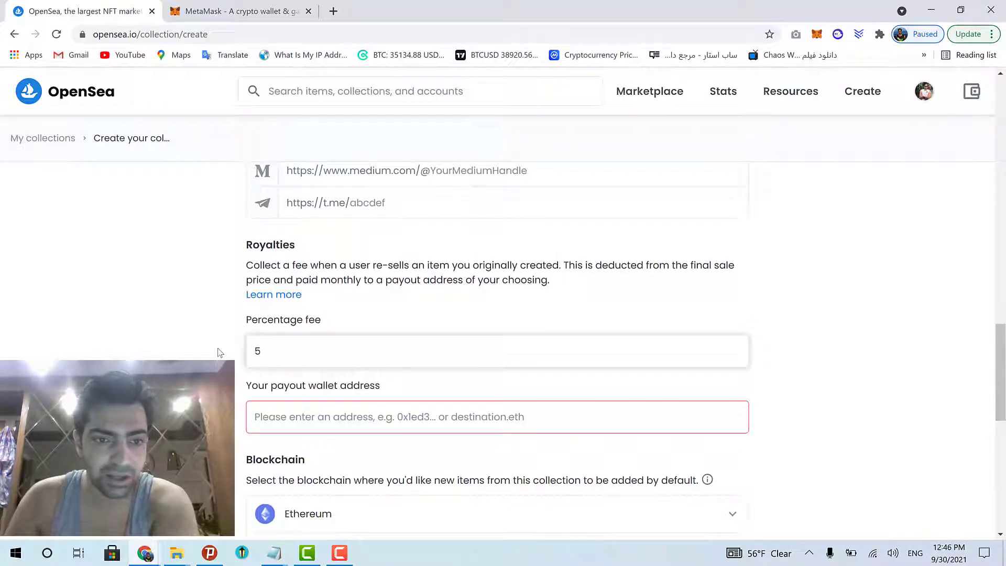
left_click(220, 353)
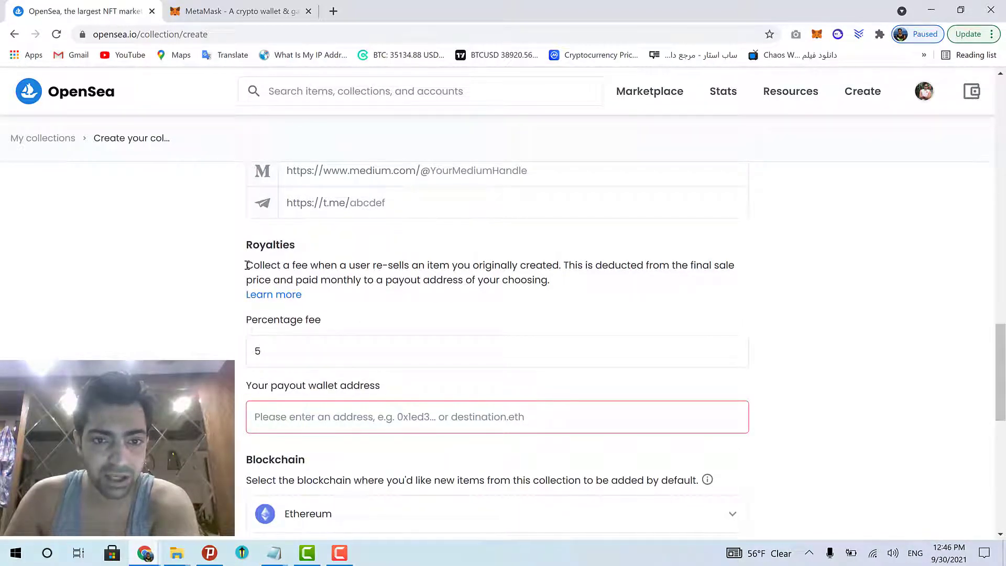
left_click_drag(246, 265, 564, 267)
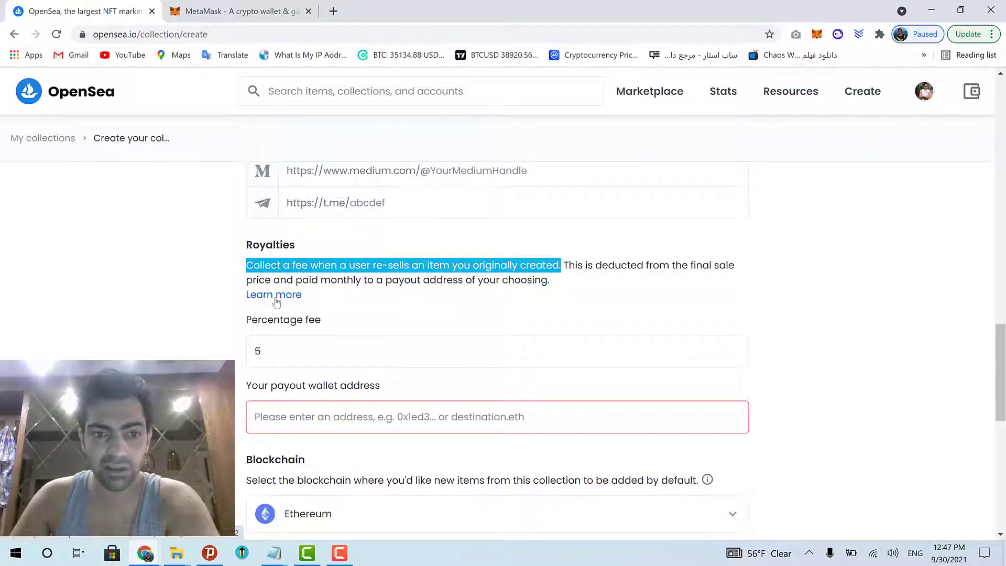
left_click(279, 359)
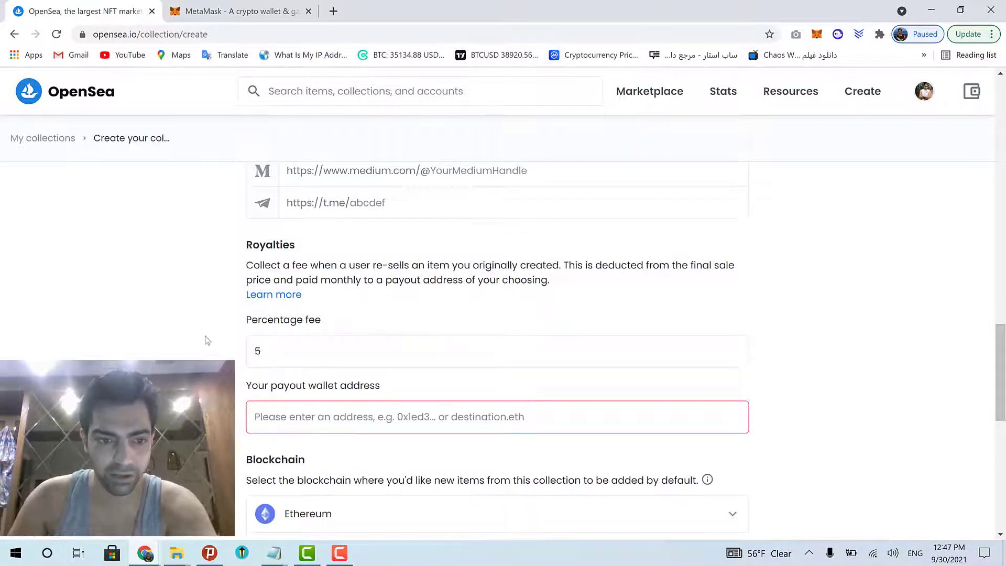
double_click(279, 358)
left_click(198, 351)
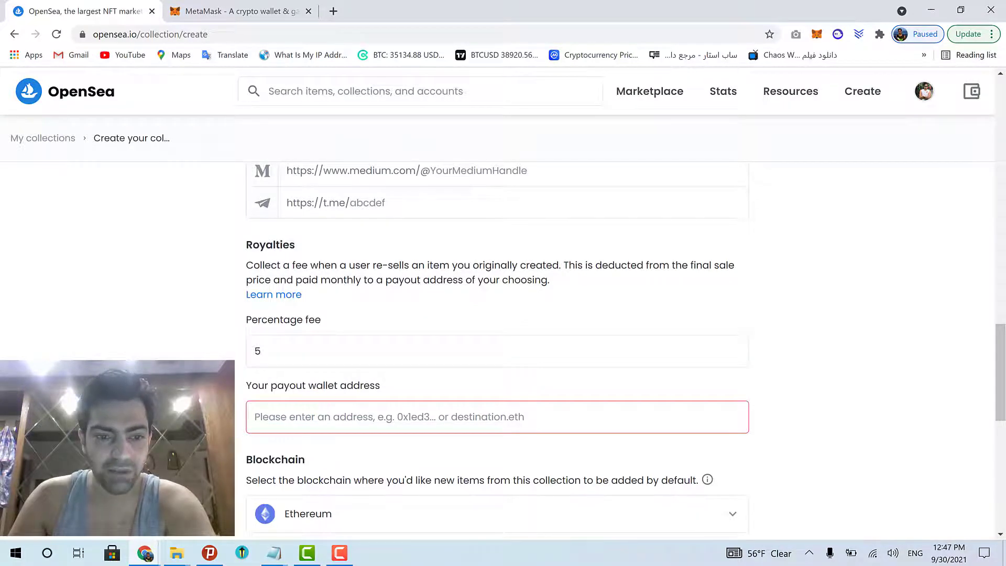
left_click(302, 417)
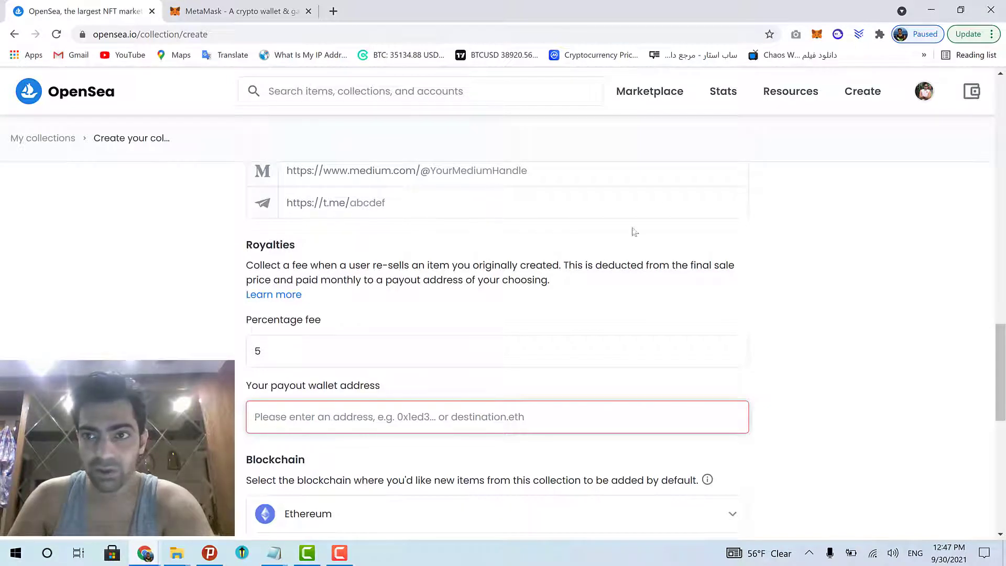
Copy Account 1's wallet address from MetaMask for the payout address field
left_click(818, 34)
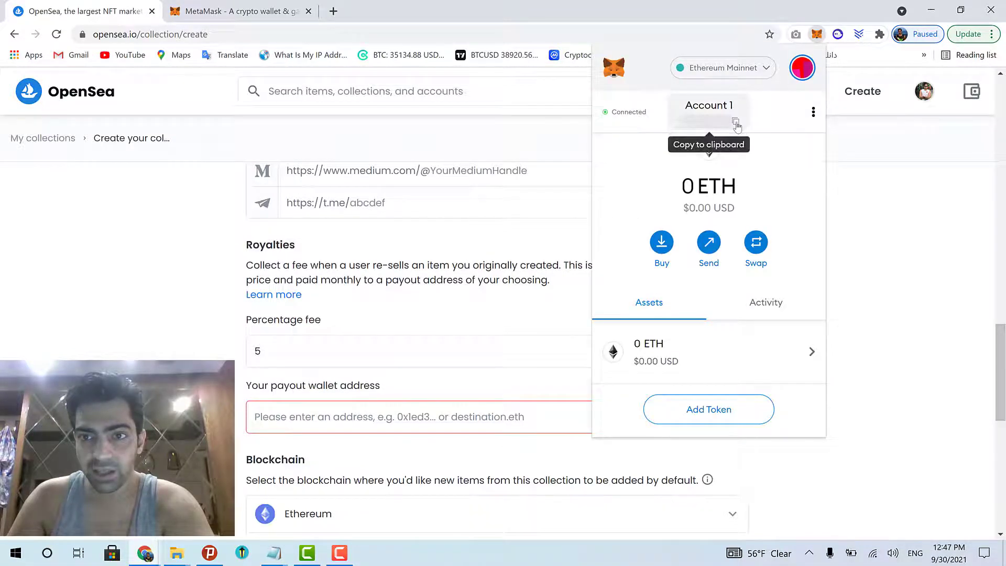
left_click(737, 123)
left_click(398, 414)
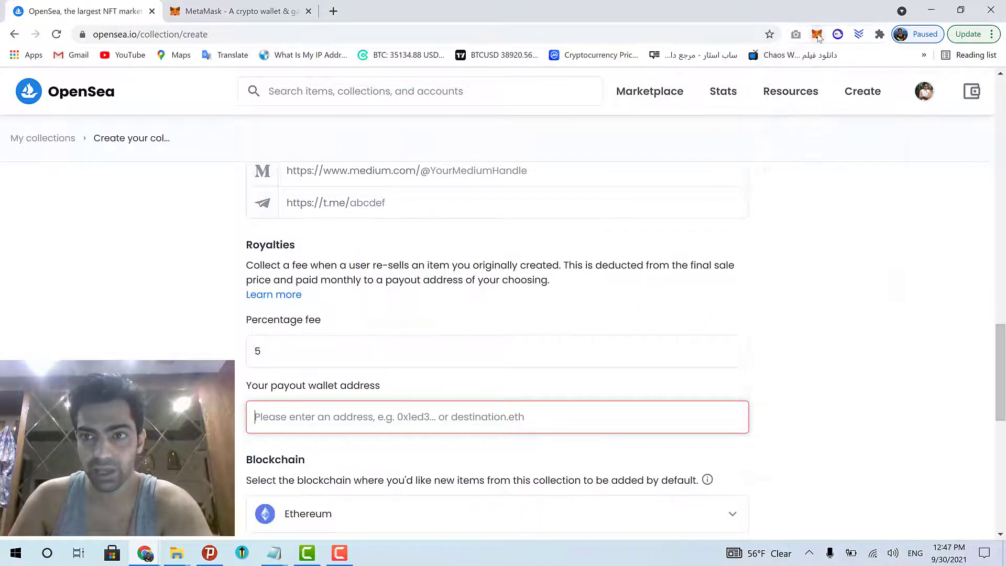
Check MetaMask's network list, leaving Ethereum Mainnet selected
left_click(817, 35)
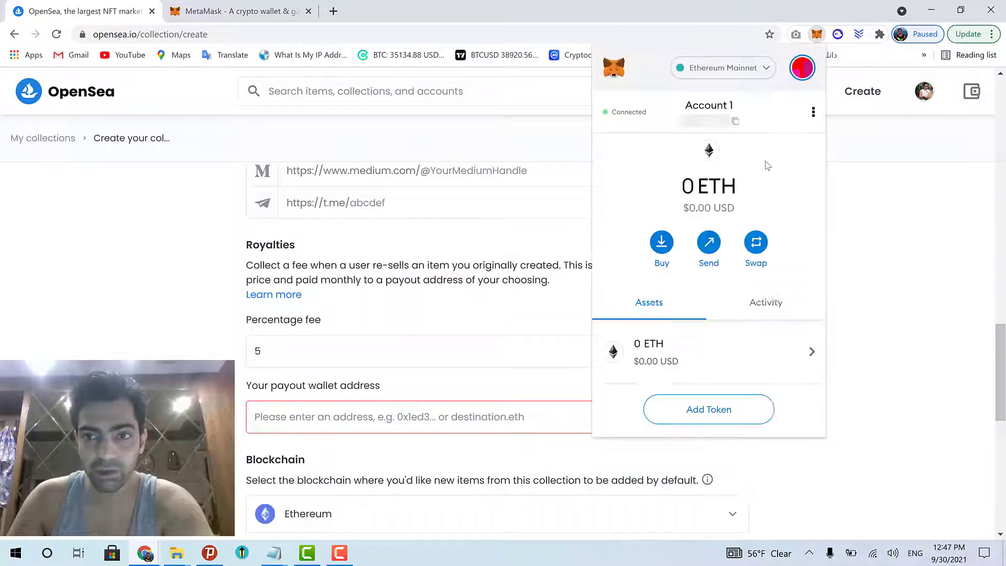
left_click(766, 69)
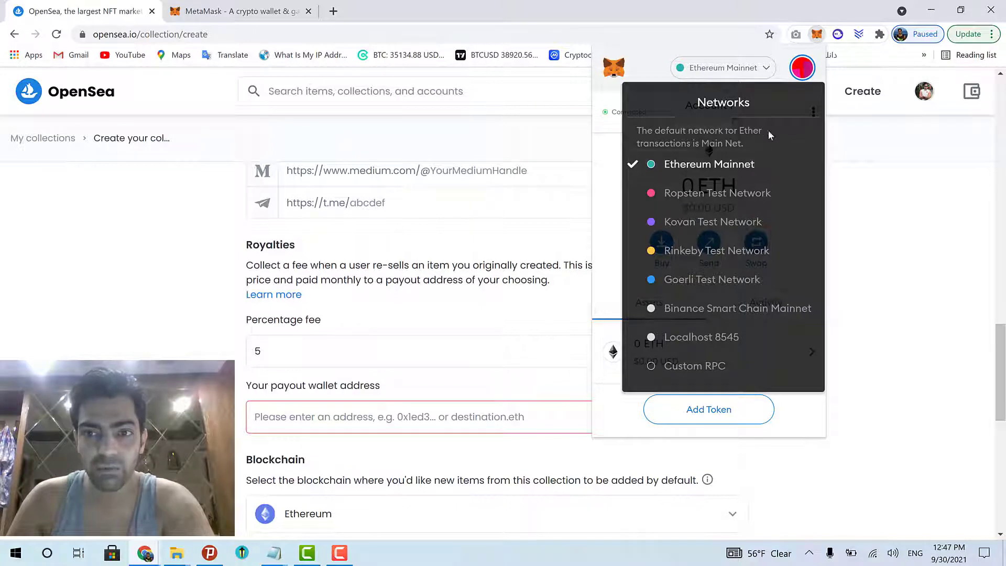
left_click(618, 201)
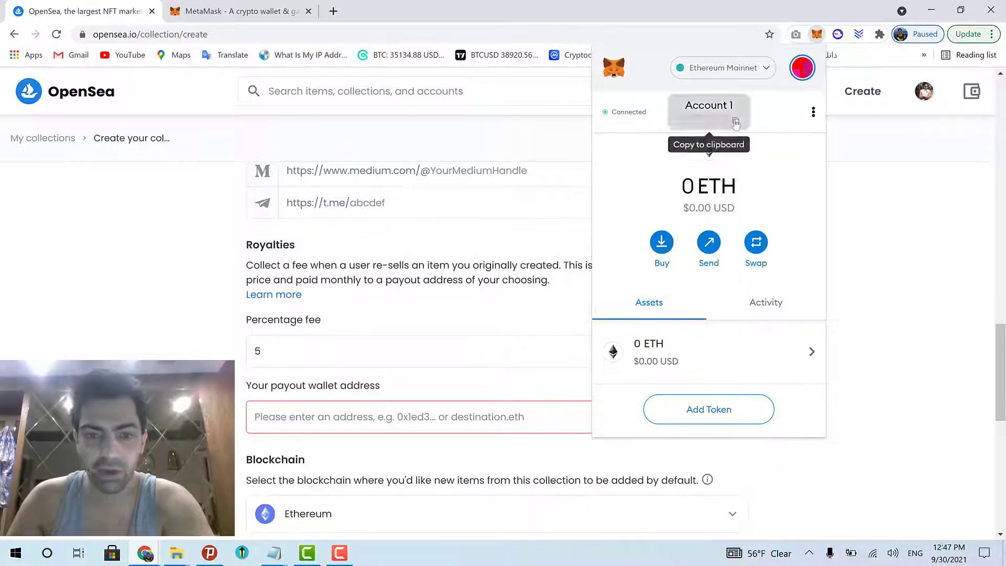
Set the collection's blockchain to Polygon and dismiss the blockchain info panel
left_click(330, 416)
scroll(152, 338, "down", 4)
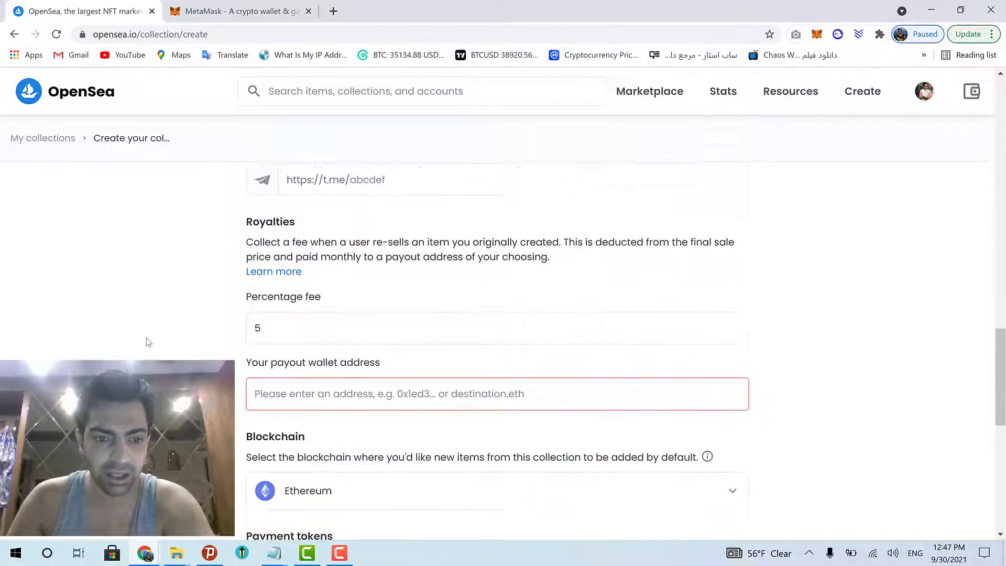
left_click(338, 318)
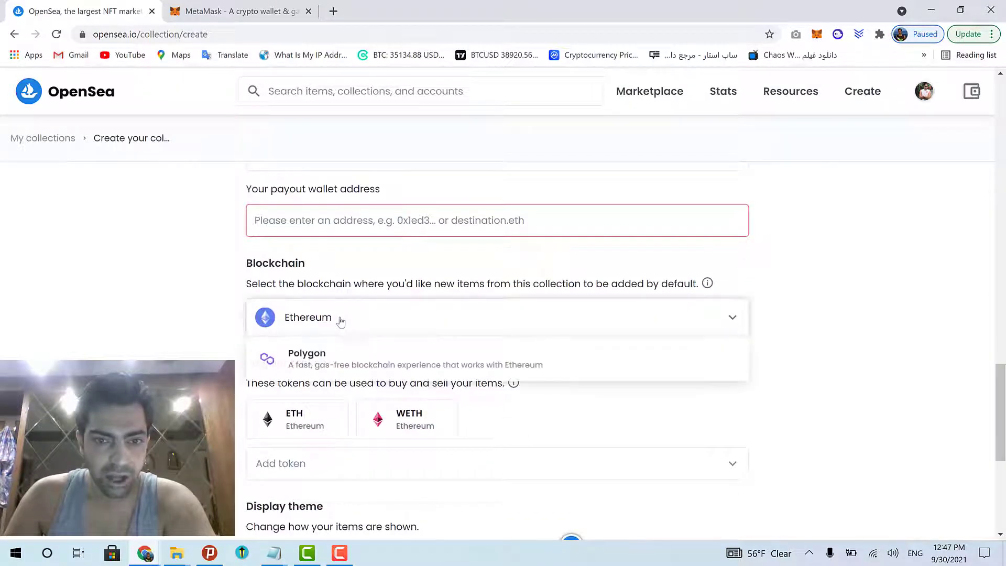
left_click(331, 367)
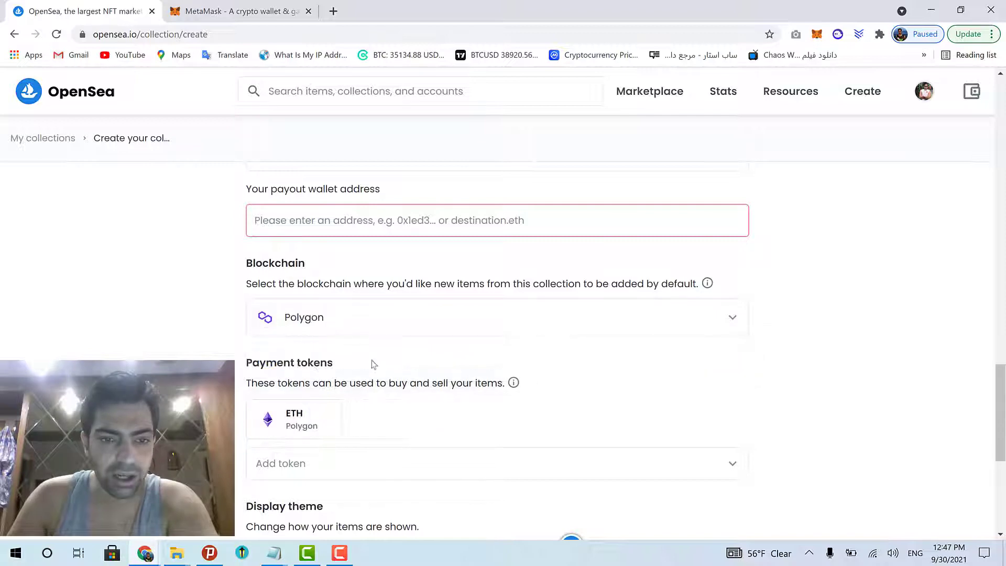
left_click(708, 284)
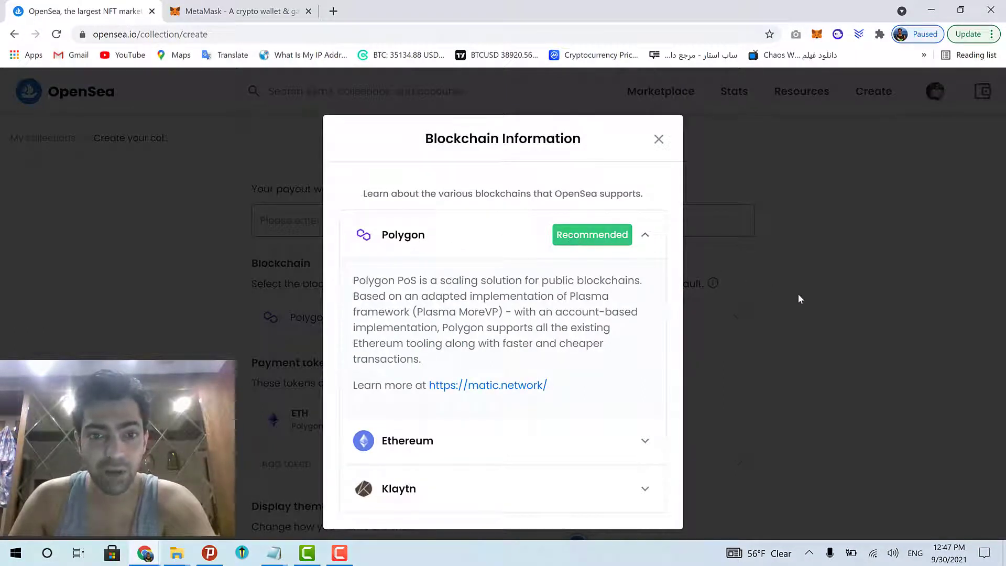
left_click(808, 306)
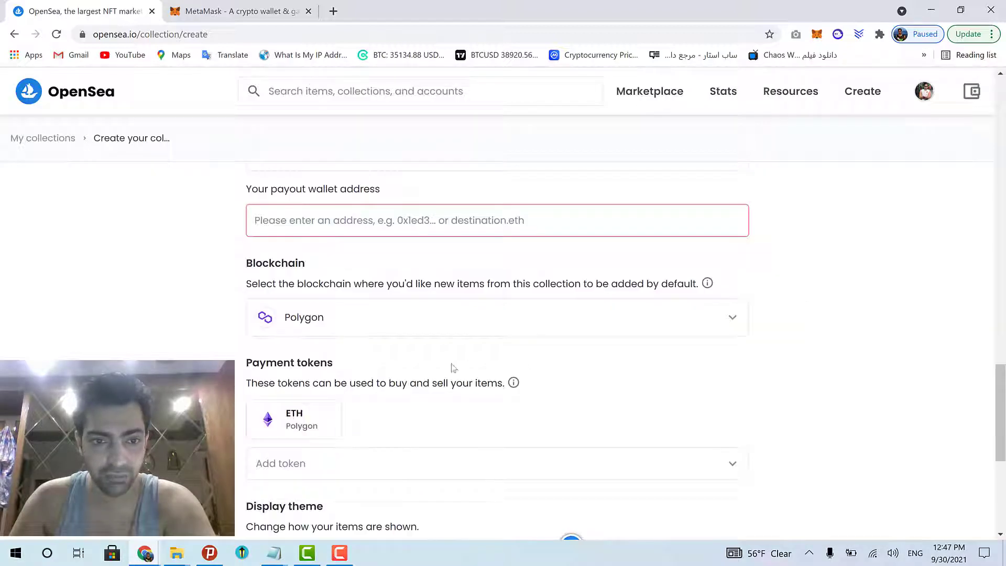
Choose the Contained display theme for the collection
scroll(218, 317, "down", 1)
scroll(220, 318, "down", 1)
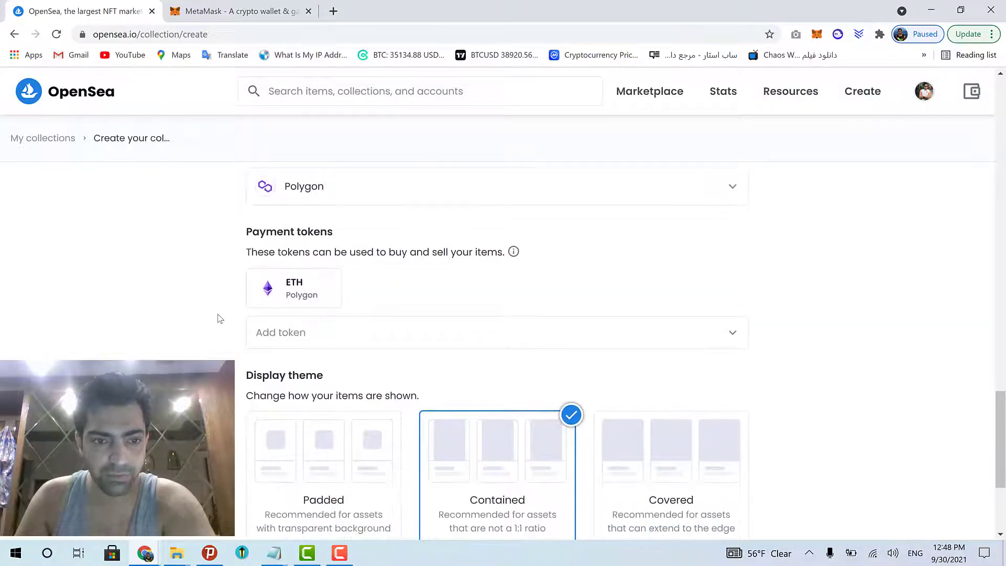
scroll(219, 319, "down", 1)
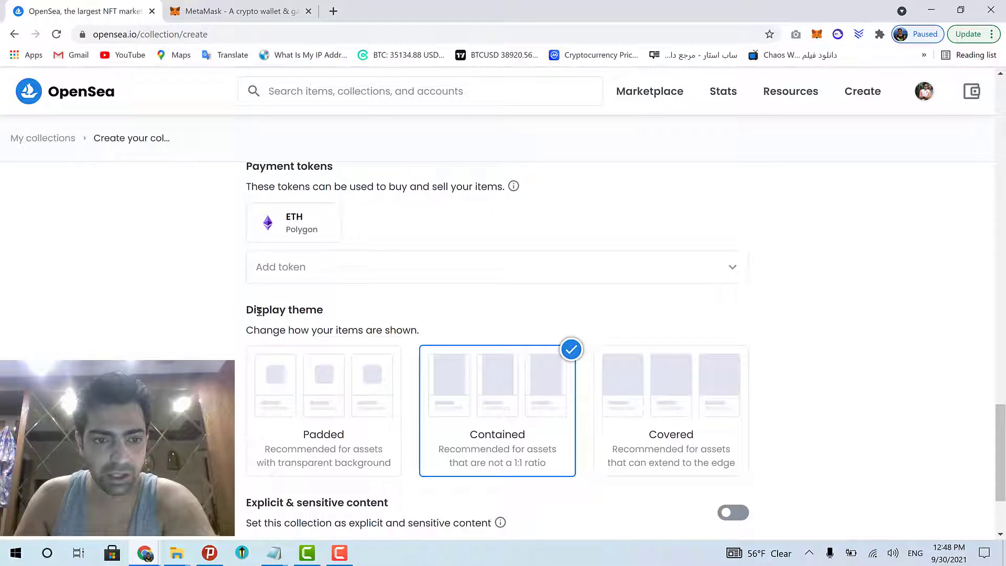
left_click_drag(260, 310, 338, 328)
left_click(338, 328)
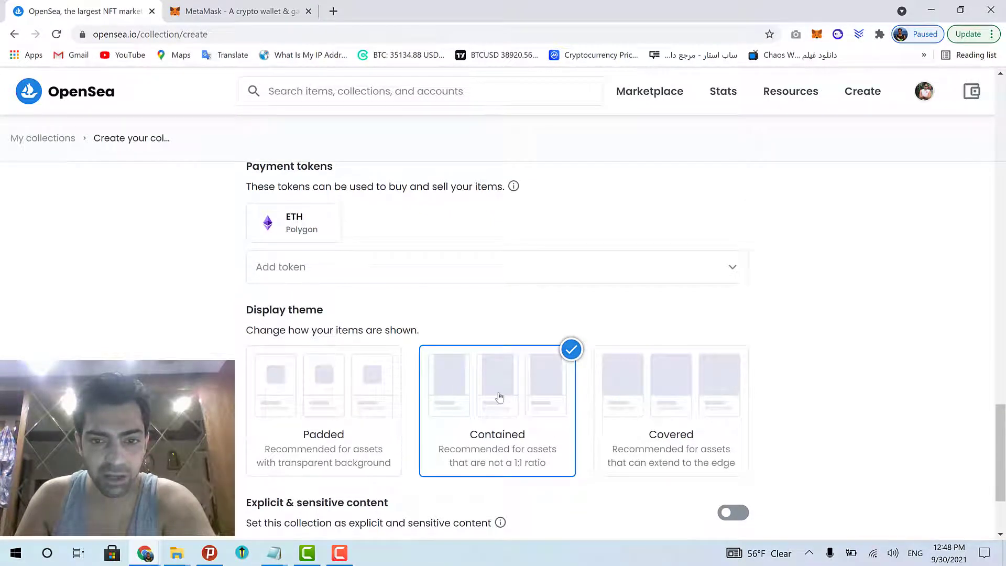
scroll(314, 361, "down", 2)
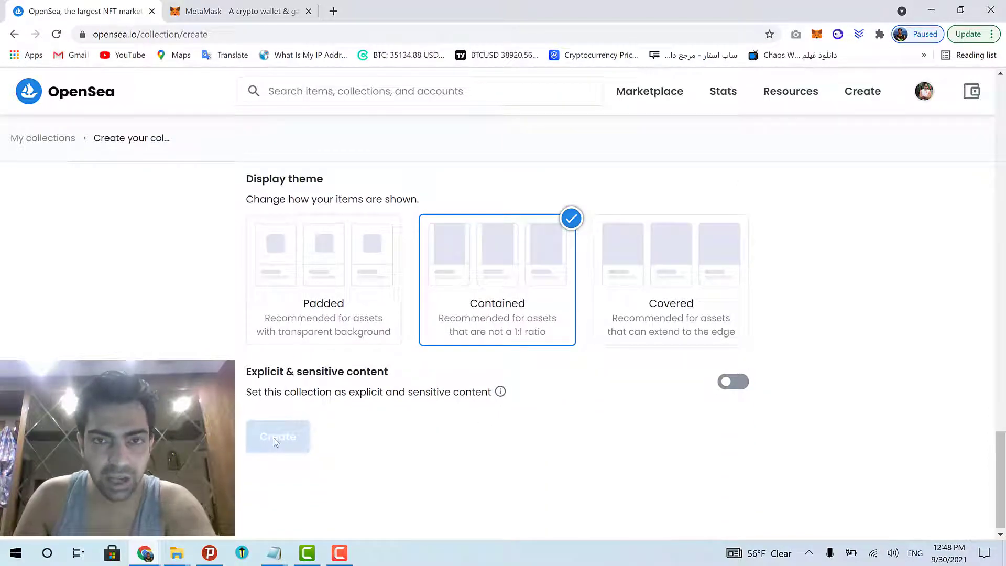
scroll(497, 345, "up", 10)
scroll(498, 345, "up", 10)
Open the Popular Quotes collection from My Collections
mouse_move(923, 103)
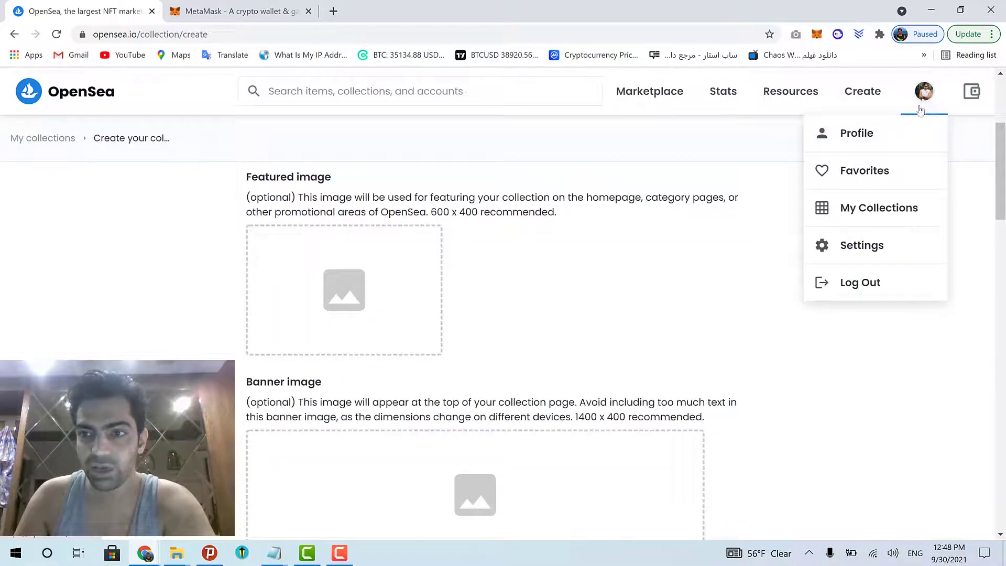
left_click(869, 207)
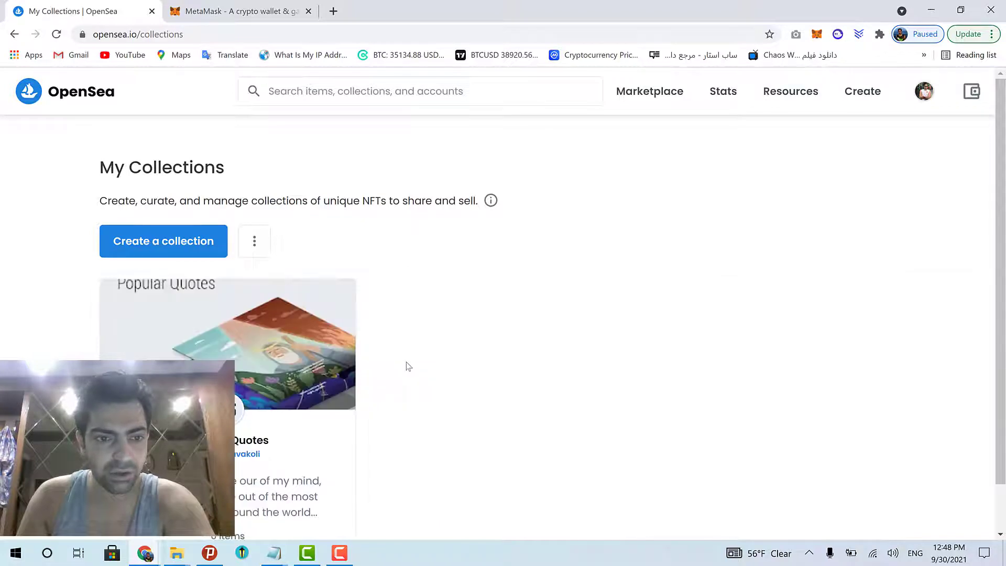
scroll(427, 359, "down", 1)
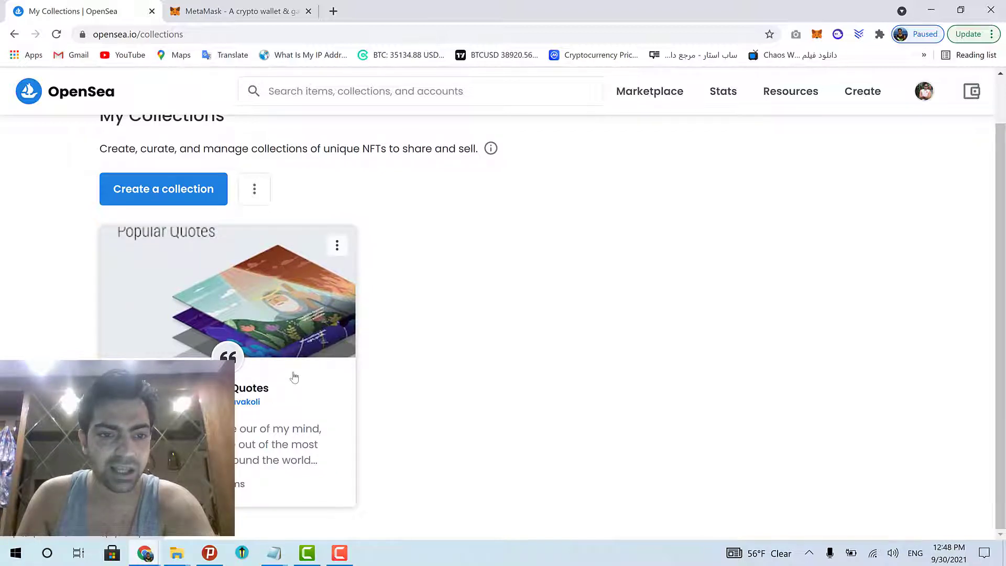
left_click(294, 377)
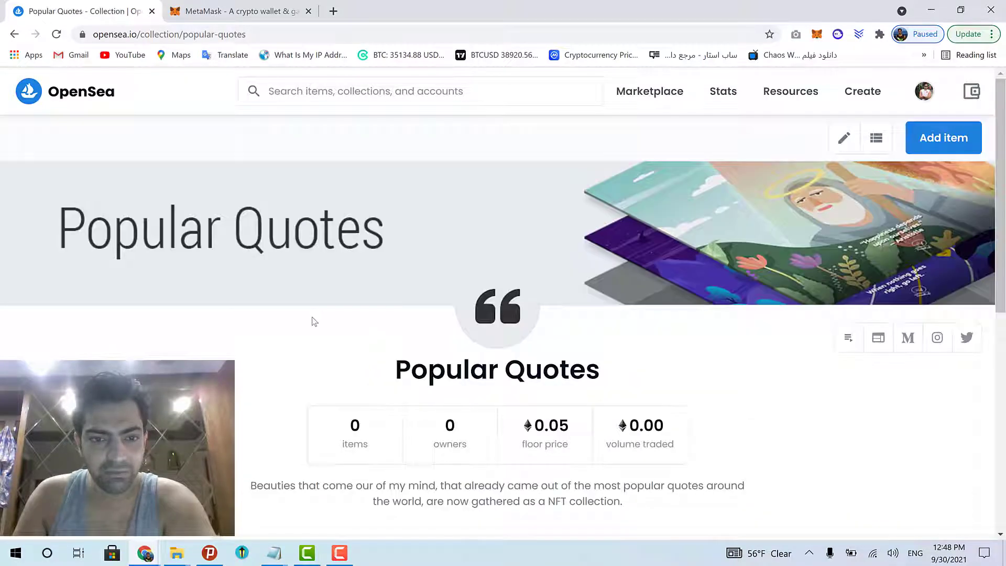
Scroll past the collection's title and description to its Happiness item priced at 0.049
scroll(315, 327, "down", 1)
left_click_drag(399, 307, 630, 304)
scroll(629, 304, "down", 1)
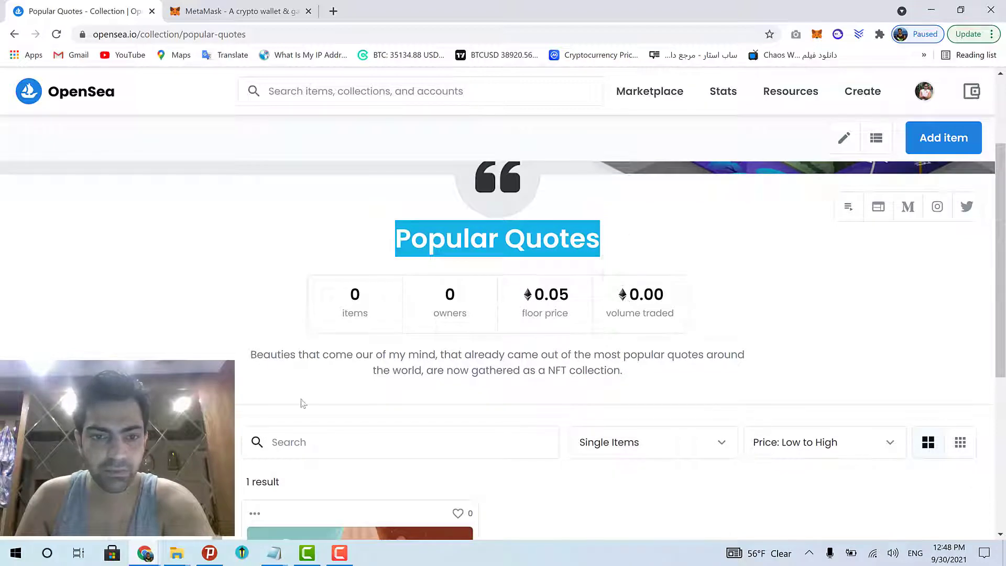
scroll(280, 403, "up", 2)
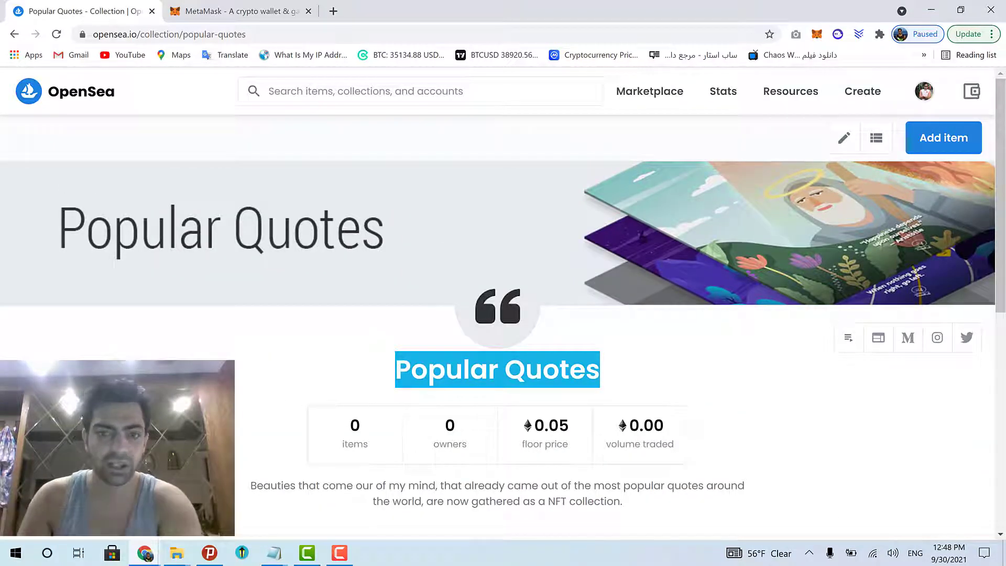
scroll(502, 309, "down", 1)
scroll(503, 314, "down", 1)
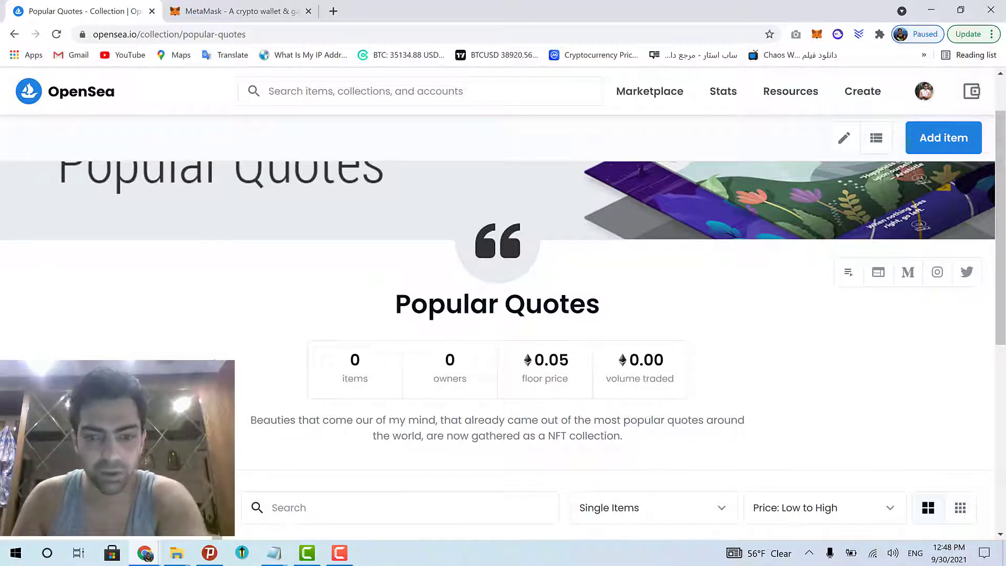
scroll(252, 354, "down", 1)
left_click_drag(250, 353, 648, 371)
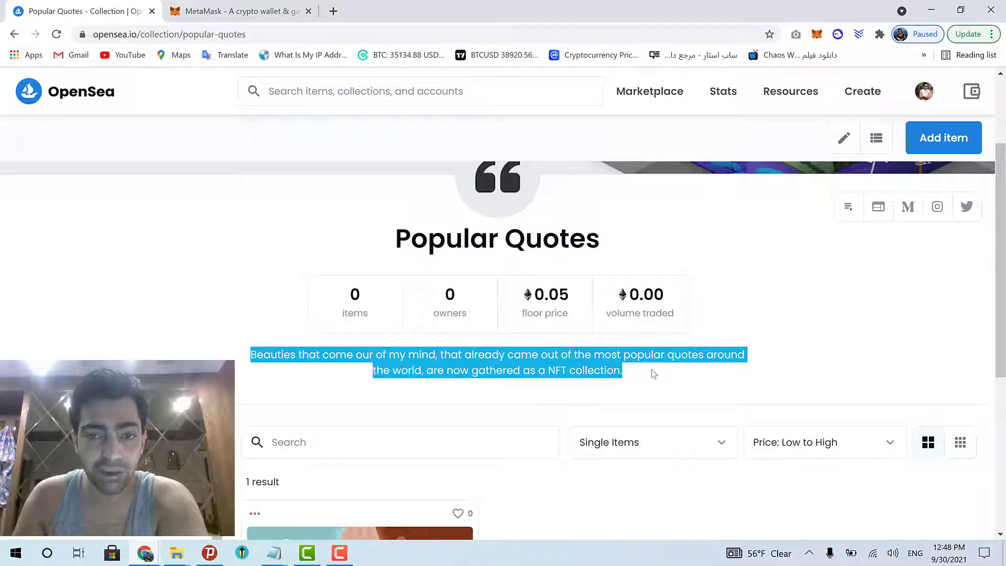
left_click(654, 373)
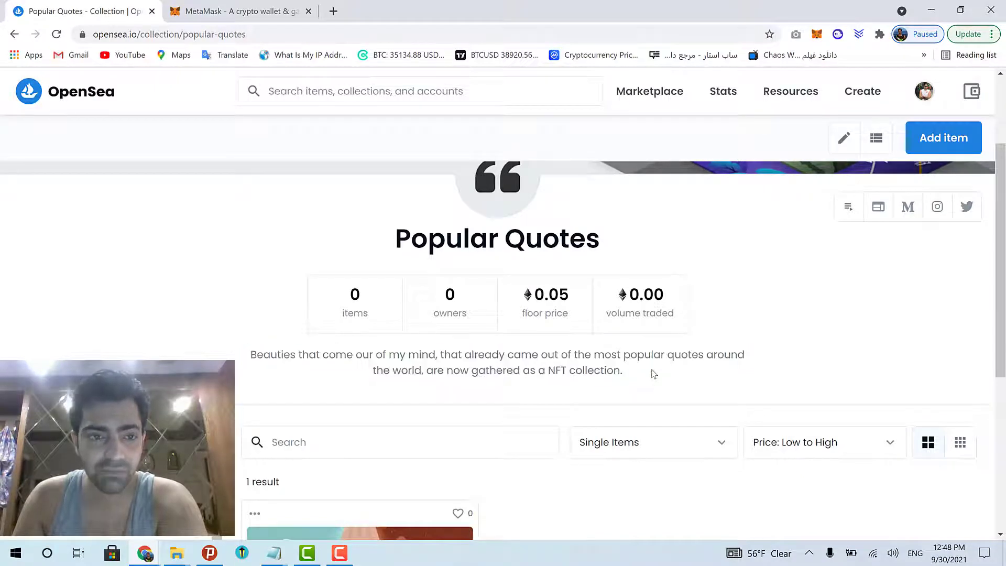
scroll(653, 373, "down", 5)
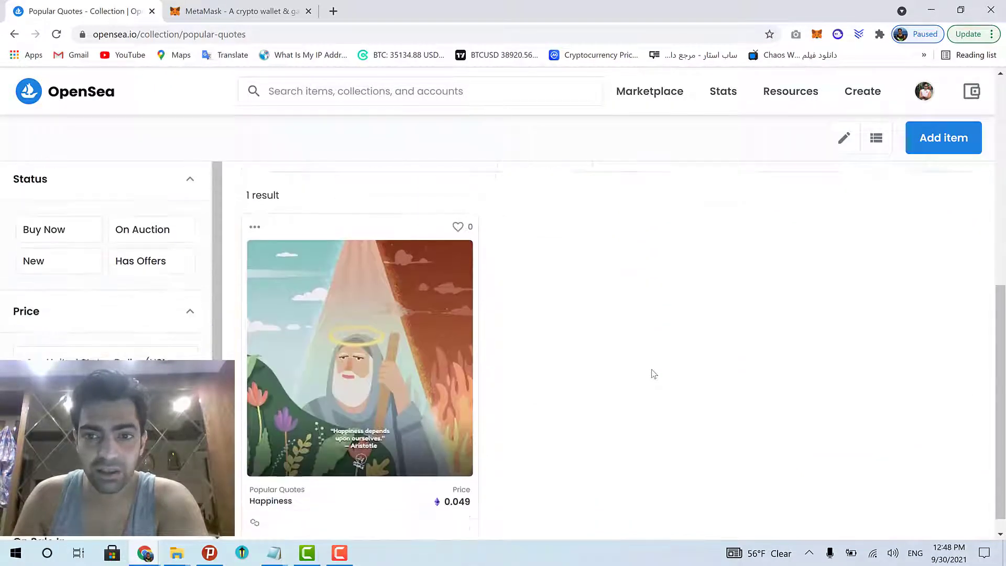
scroll(653, 373, "up", 8)
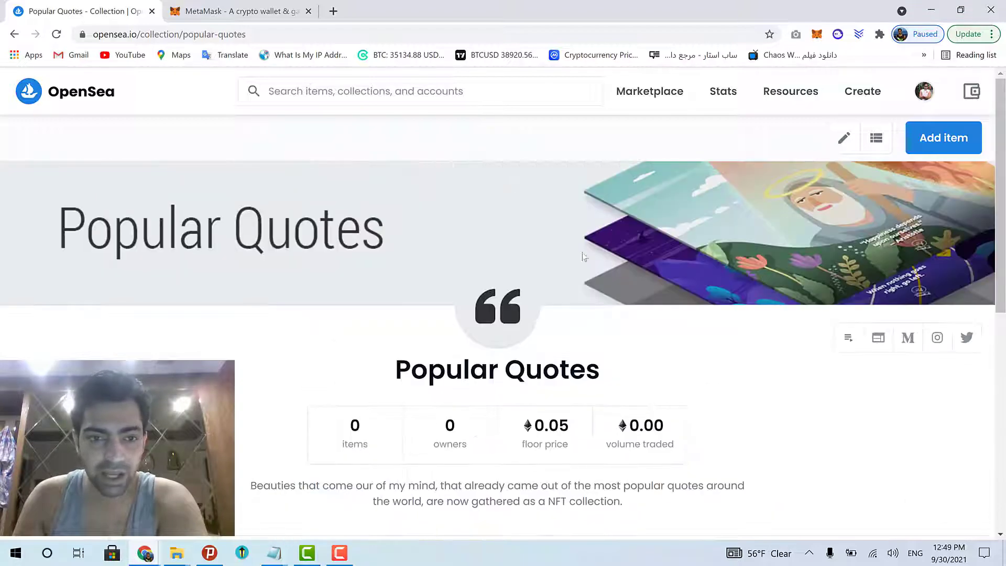
scroll(708, 275, "down", 7)
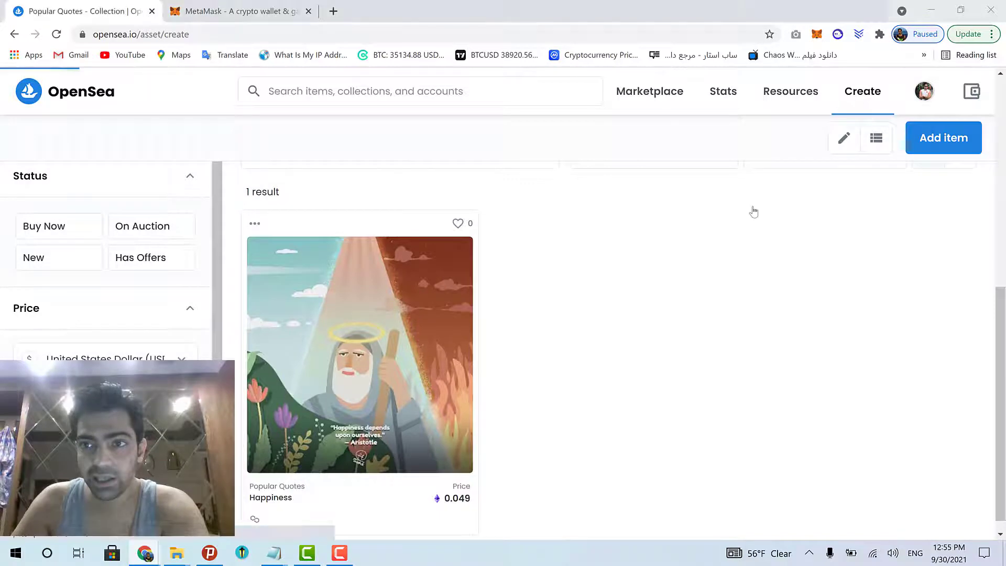
Start a new item and upload the go-left artwork as its image
left_click(859, 96)
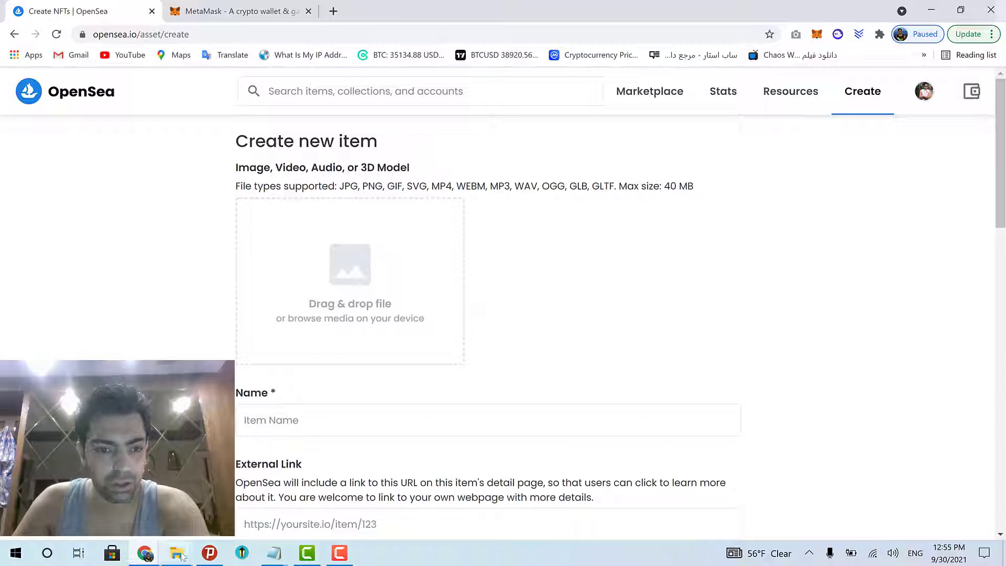
mouse_move(176, 553)
left_click(345, 497)
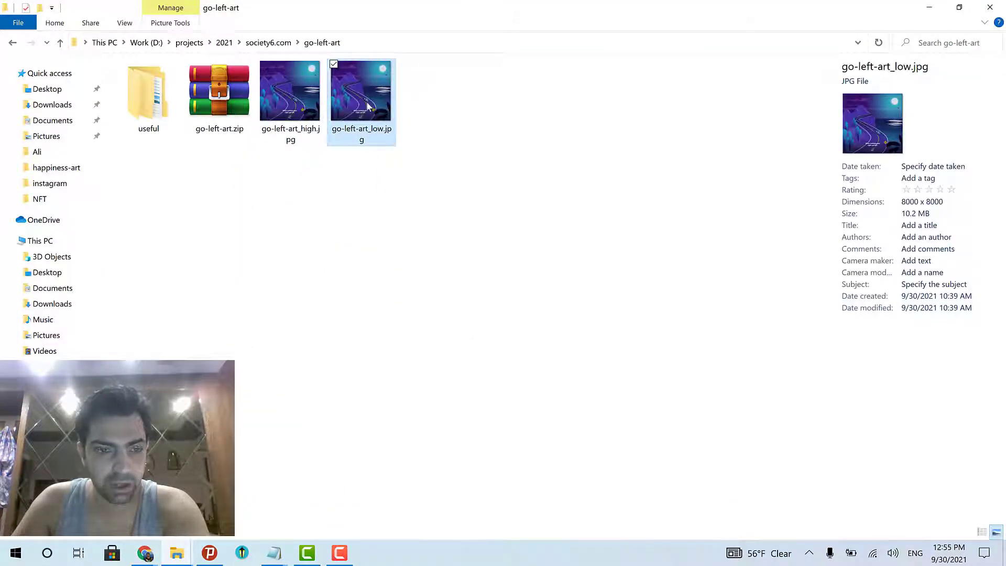
mouse_move(146, 552)
left_click_drag(246, 506, 335, 292)
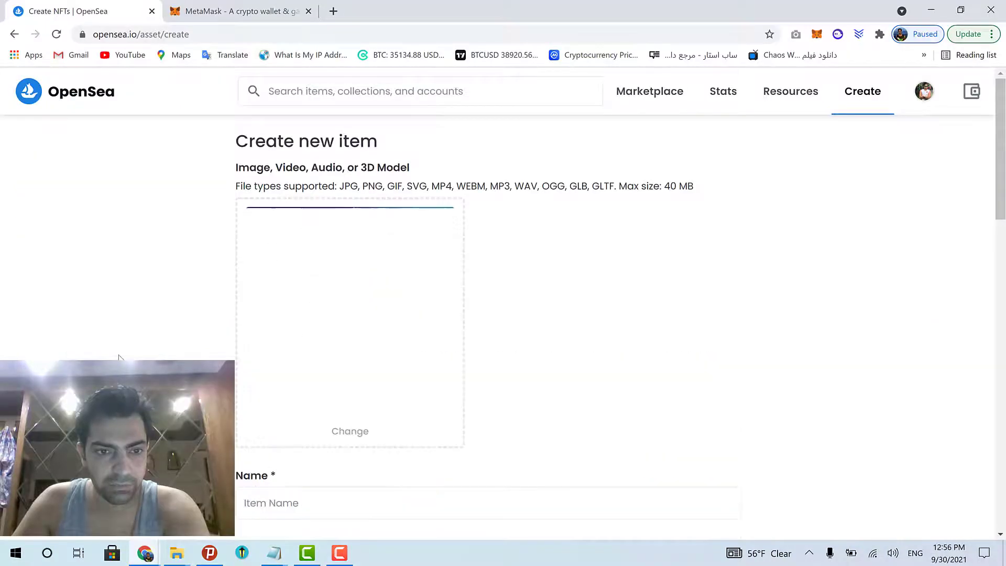
Name the item 'Go Left'
scroll(312, 366, "down", 2)
left_click(312, 373)
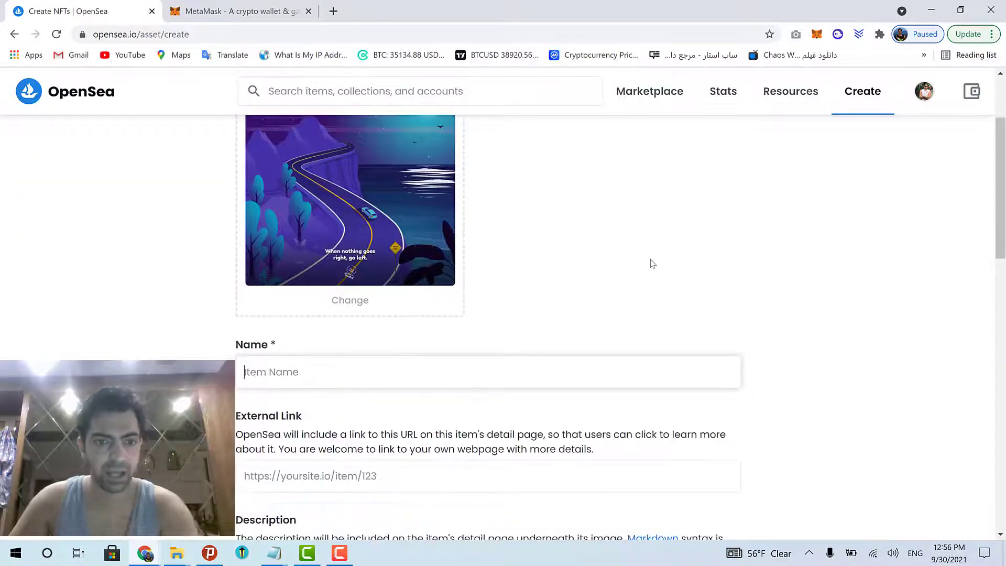
type("Go Left")
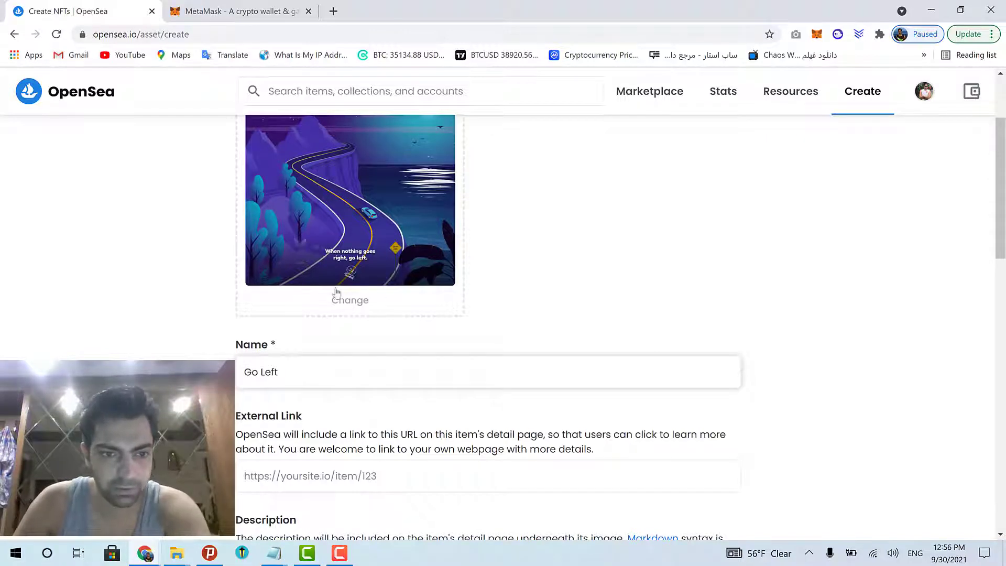
scroll(203, 323, "down", 1)
left_click(170, 328)
left_click_drag(242, 370, 302, 371)
left_click(347, 384)
left_click(329, 414)
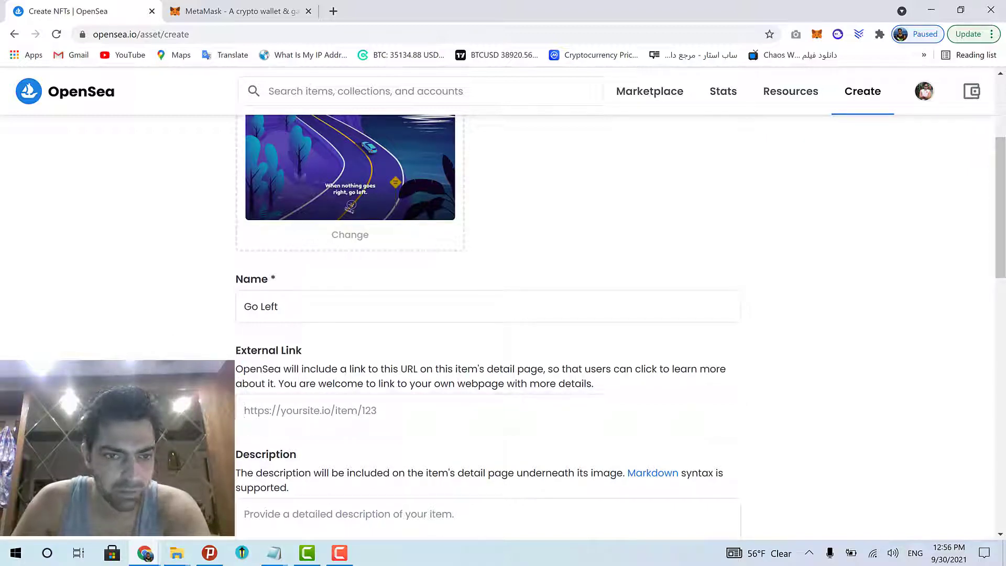
scroll(282, 397, "down", 1)
scroll(281, 396, "down", 1)
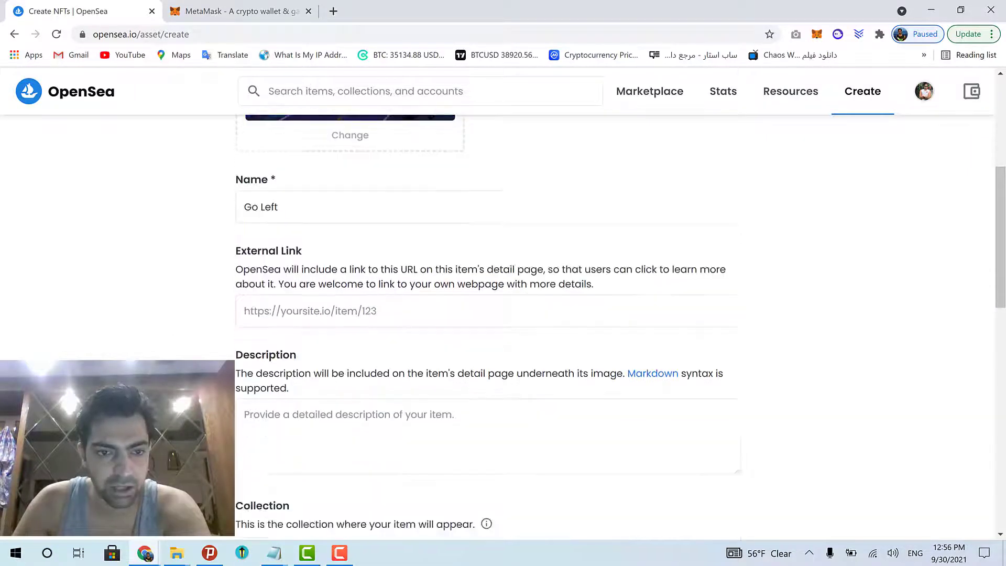
Enter the description "When nothing goes right, go left."
left_click(287, 395)
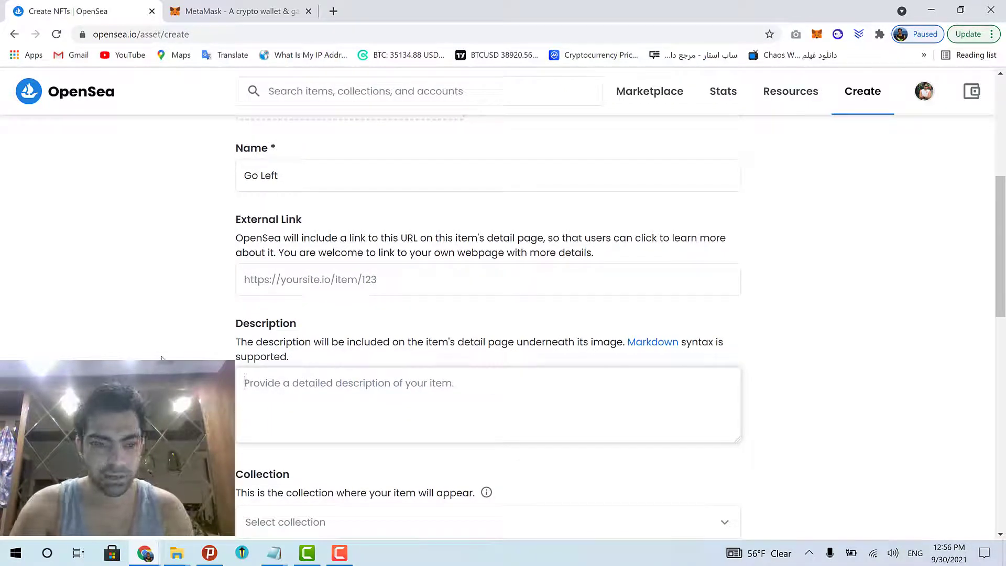
type("\"")
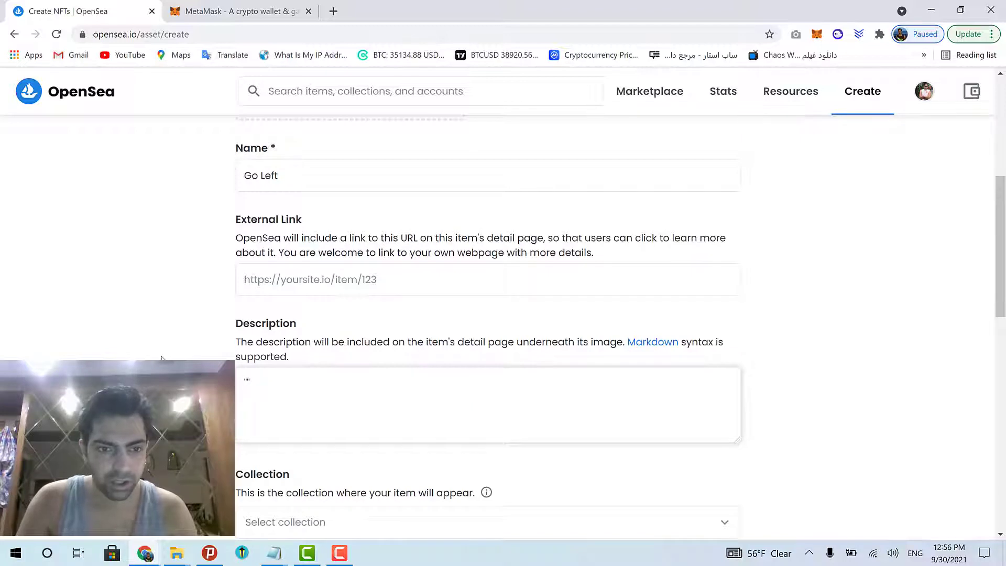
scroll(162, 357, "up", 1)
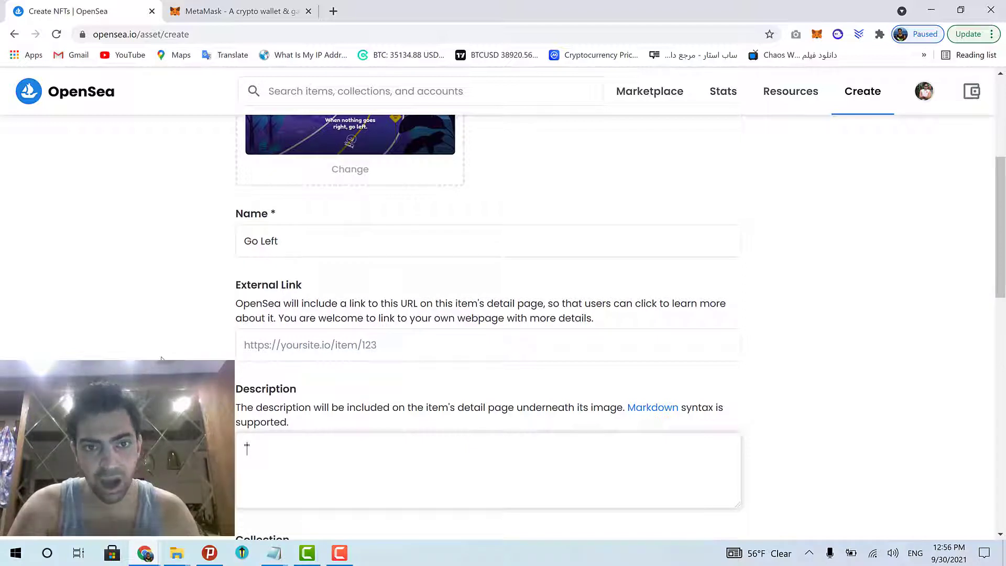
type("When nothing ")
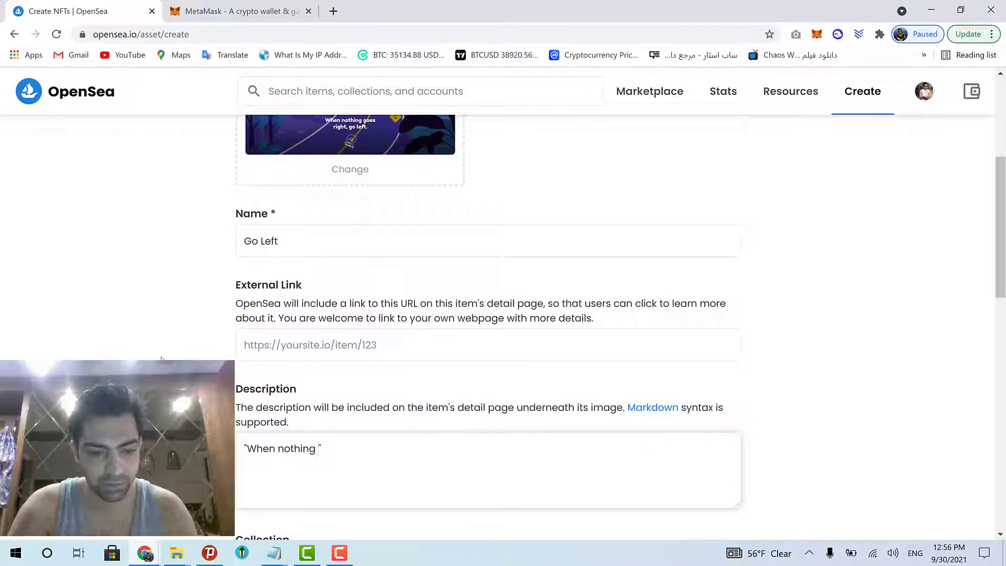
type("goes right, go left")
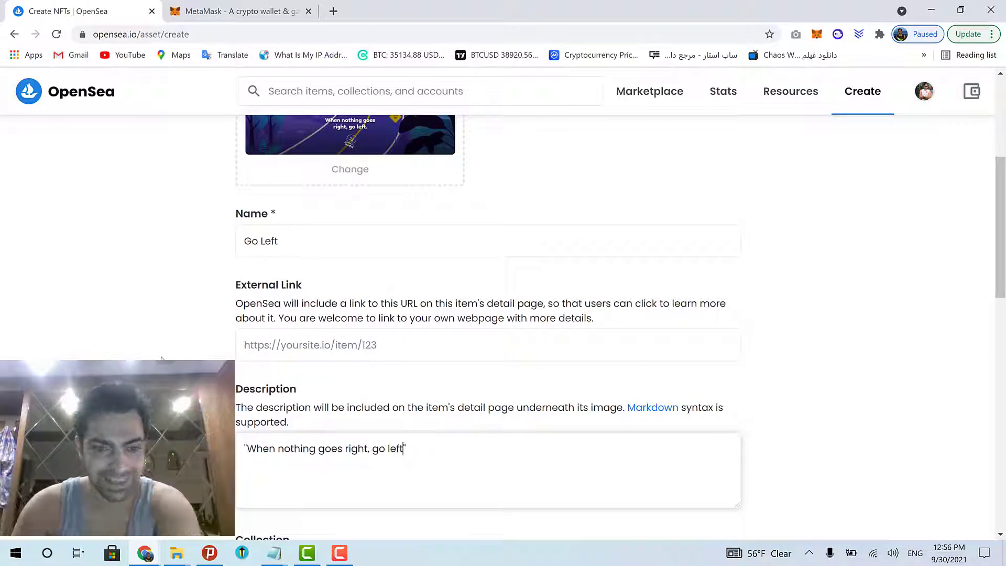
type(".")
scroll(161, 358, "down", 5)
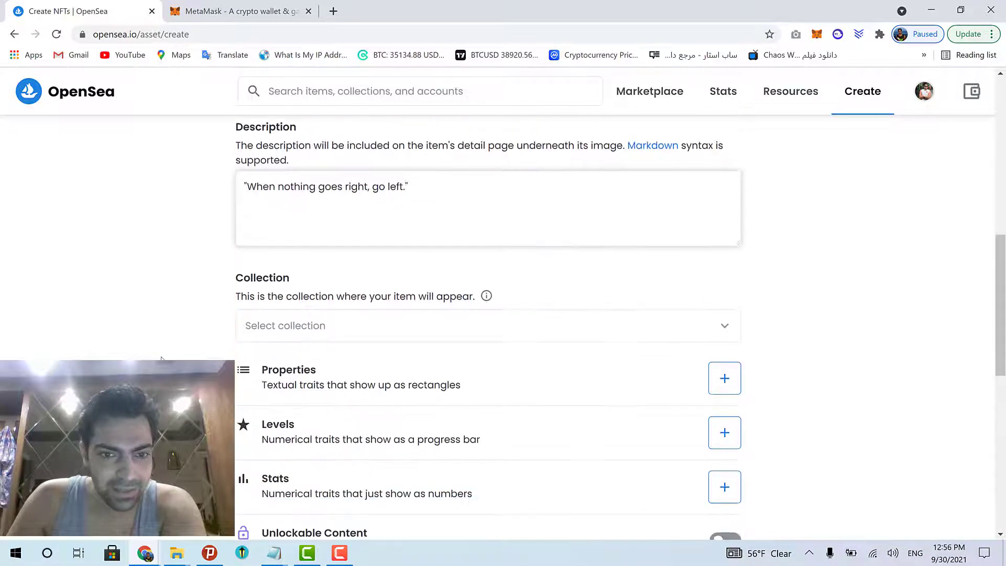
Assign the item to the Popular Quotes collection
scroll(161, 358, "down", 1)
left_click(318, 261)
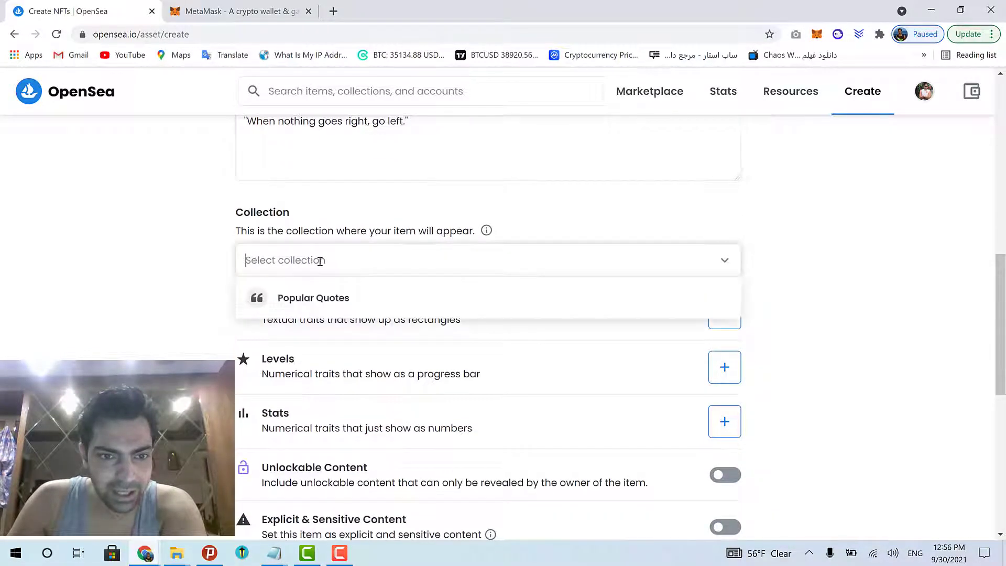
left_click(334, 302)
Mint the item on Polygon, keeping a supply of 1
scroll(202, 270, "down", 1)
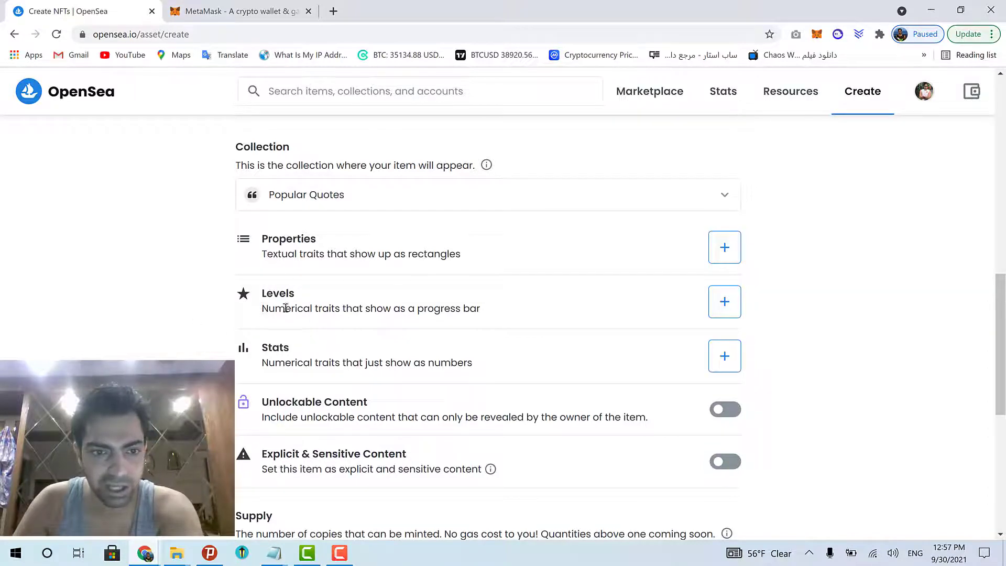
scroll(149, 268, "down", 4)
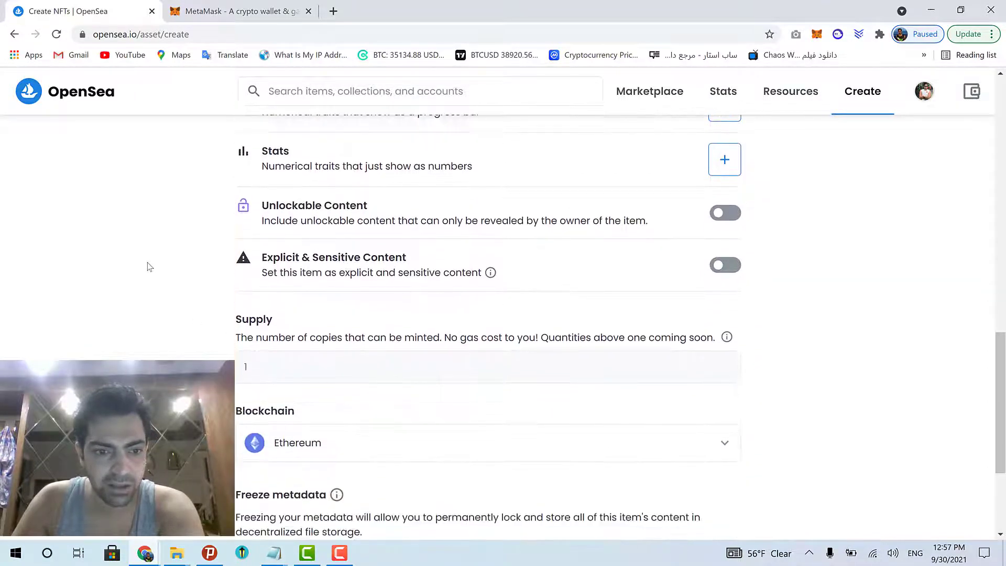
scroll(147, 267, "down", 1)
left_click(325, 386)
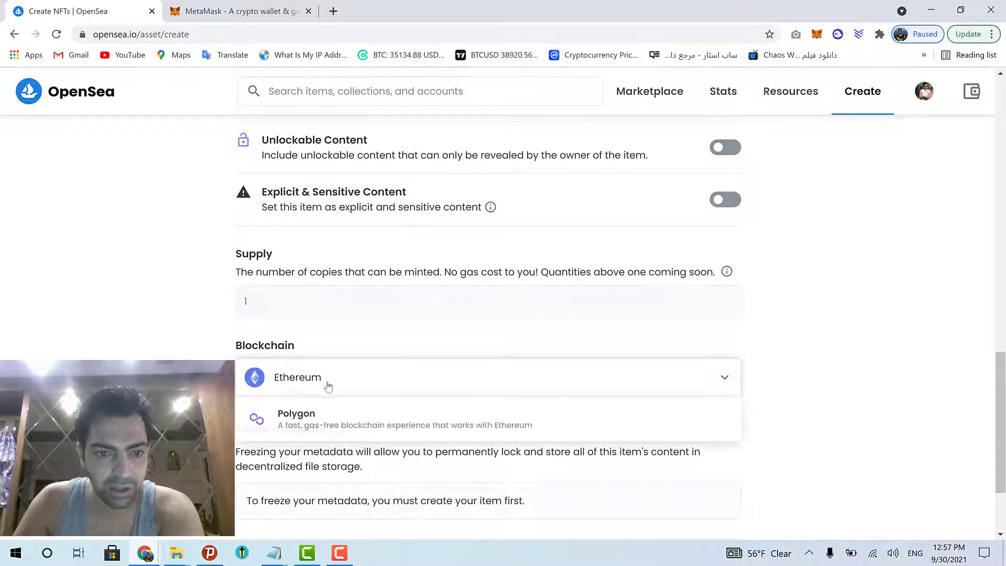
left_click(311, 430)
scroll(198, 322, "down", 1)
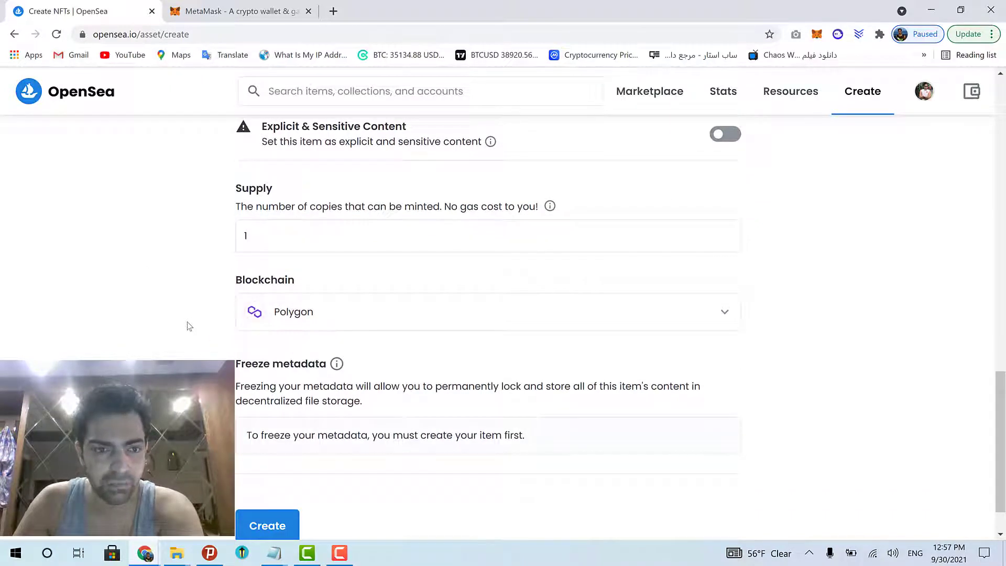
left_click_drag(264, 237, 194, 241)
left_click(181, 267)
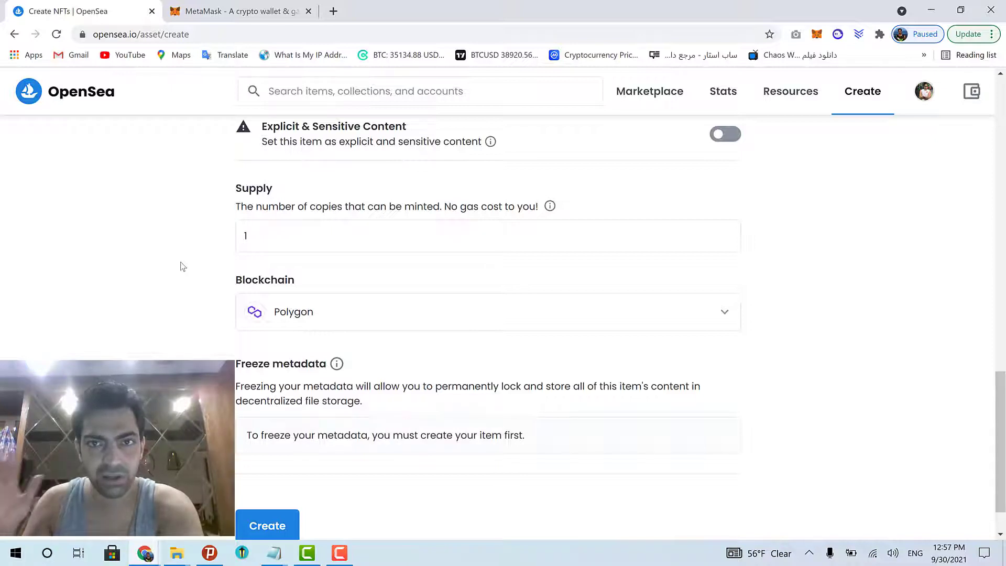
scroll(183, 267, "down", 1)
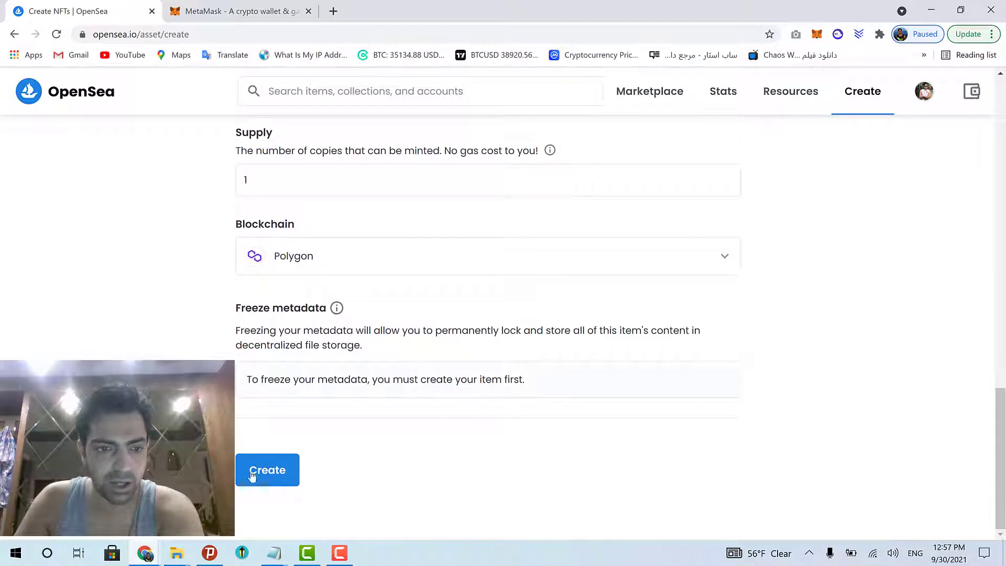
Create the Go Left NFT, dismiss the 'You created Go Left!' confirmation, and review its item page
left_click(268, 480)
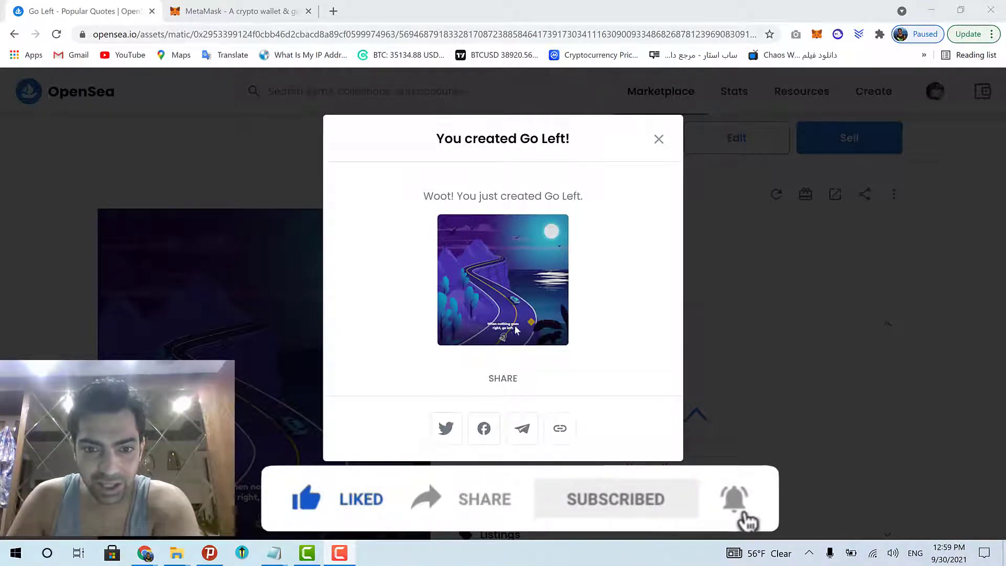
left_click(659, 138)
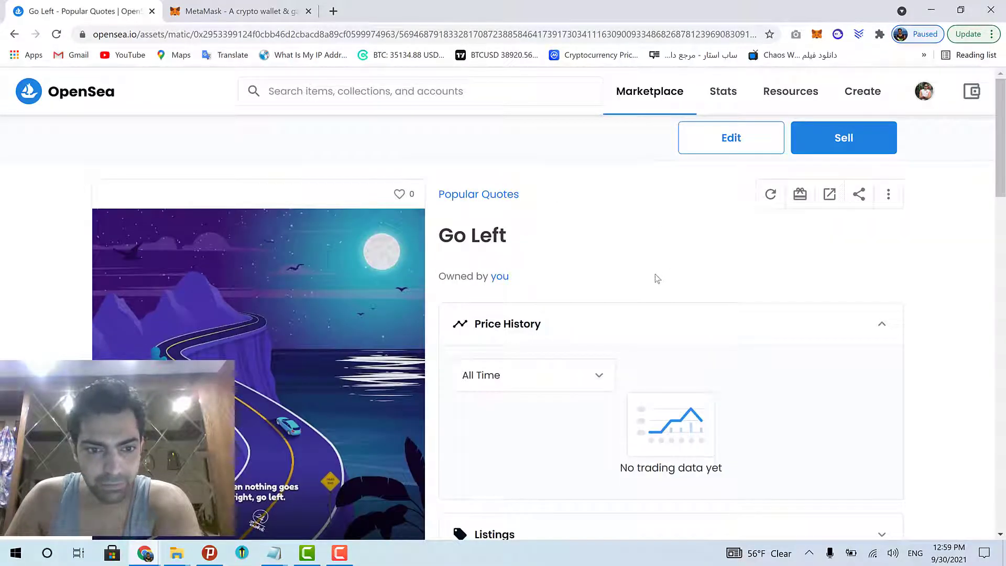
scroll(655, 278, "down", 6)
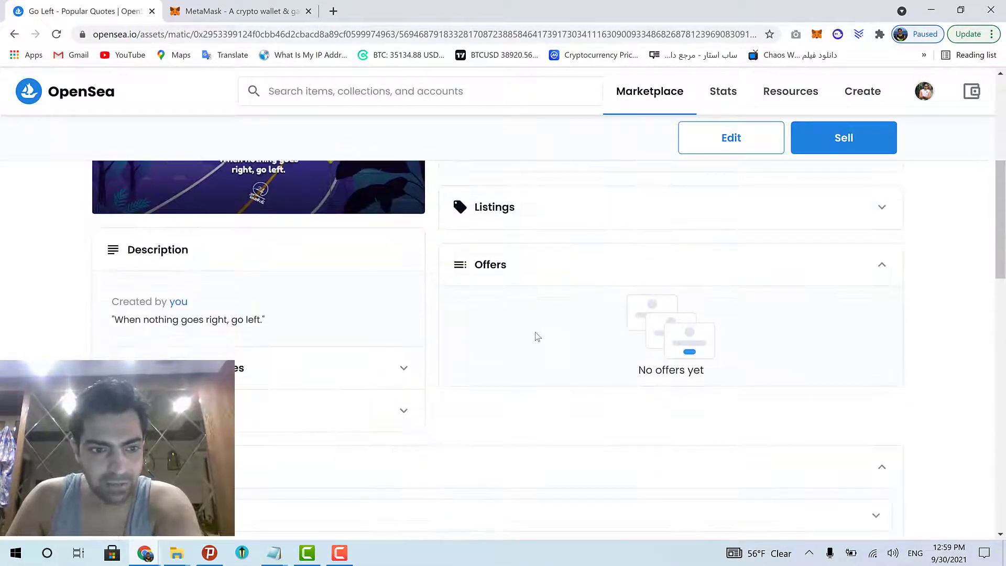
scroll(534, 334, "down", 3)
scroll(525, 366, "up", 9)
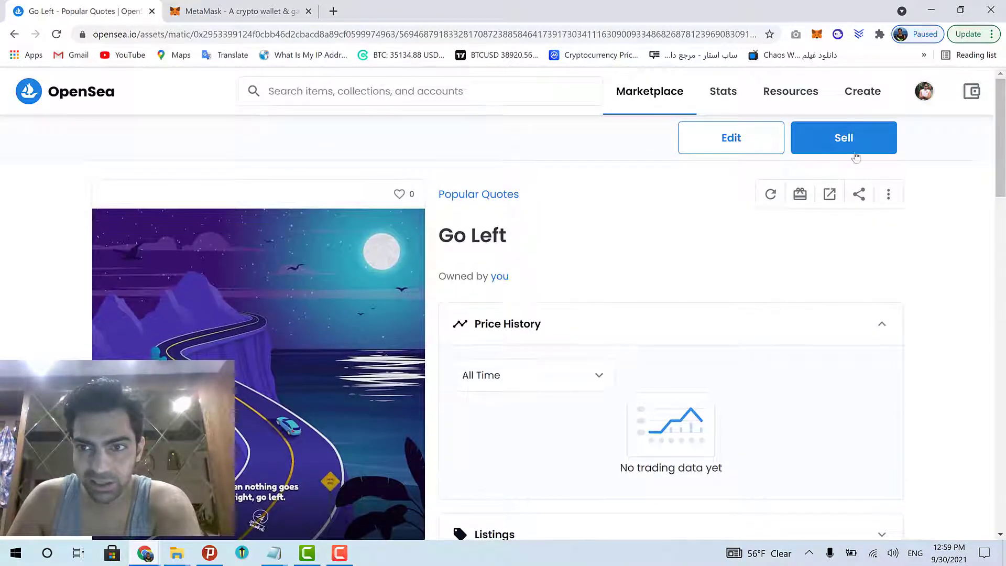
Start listing Go Left for sale at a price of 0.049 ETH (about $147.28)
left_click(858, 151)
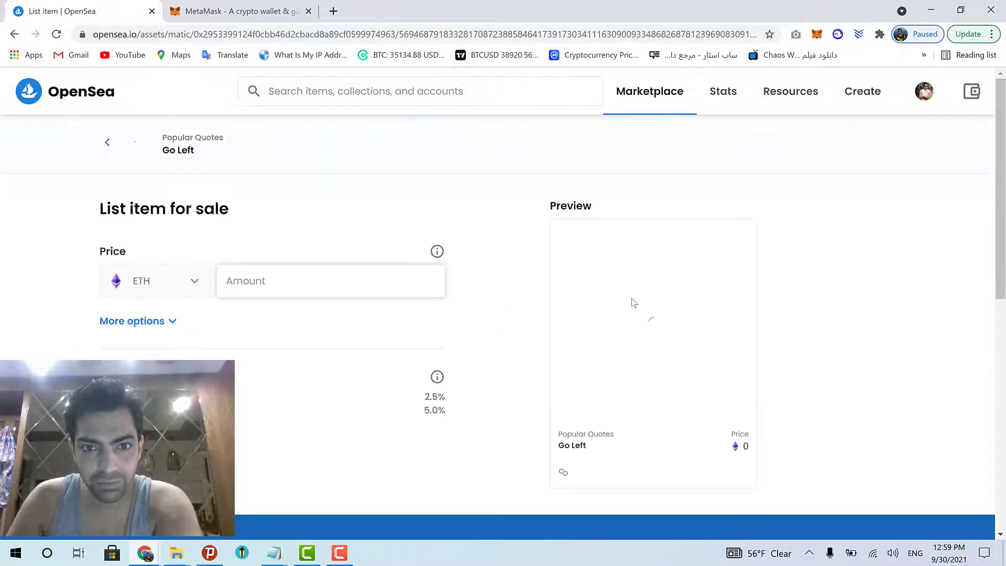
left_click(315, 284)
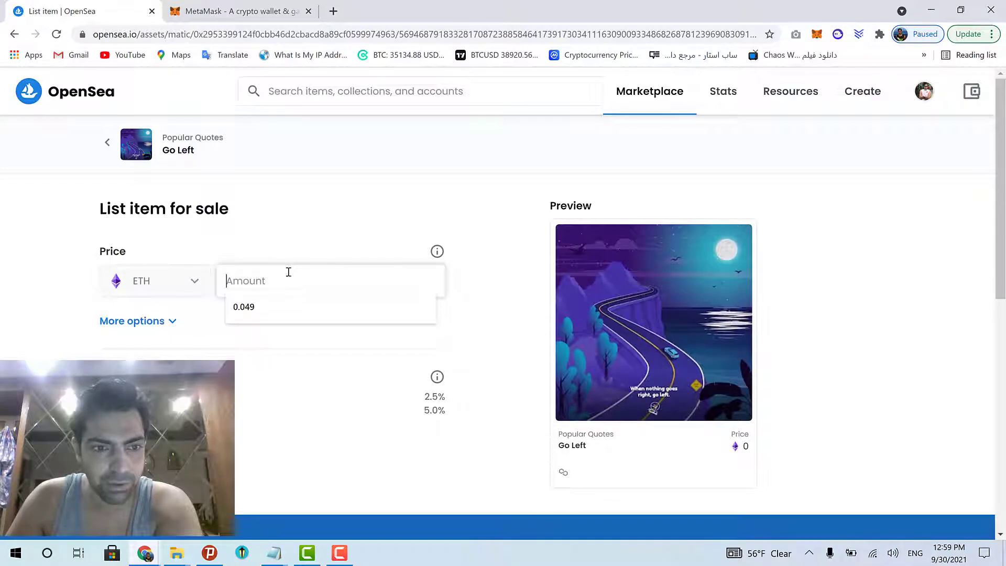
left_click(251, 310)
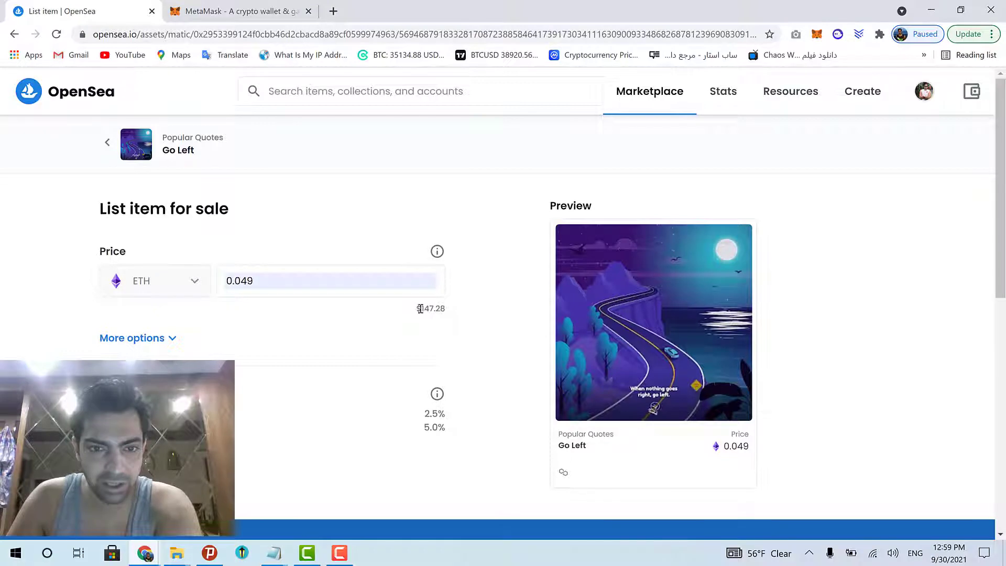
left_click_drag(446, 310, 399, 318)
left_click(401, 318)
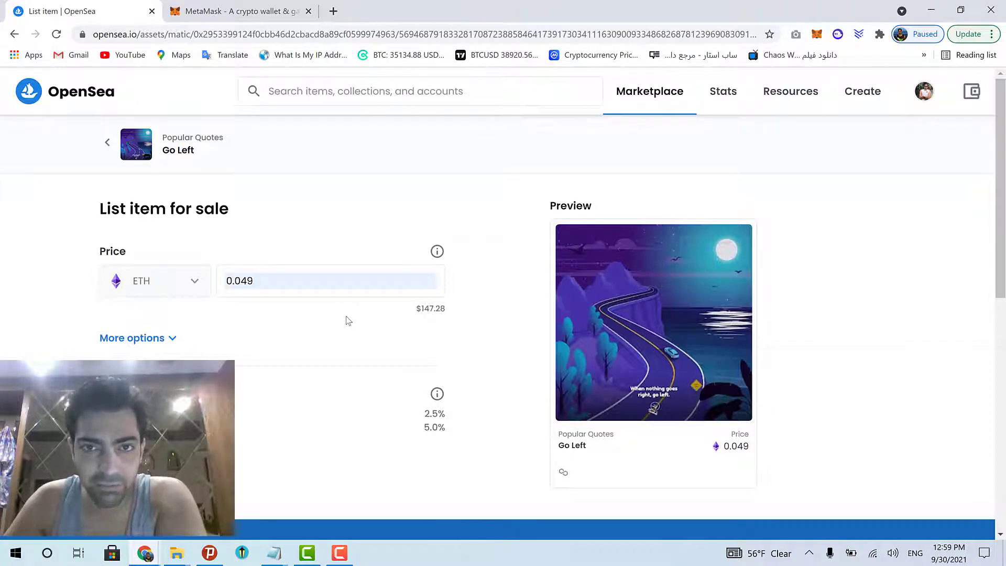
scroll(337, 318, "down", 1)
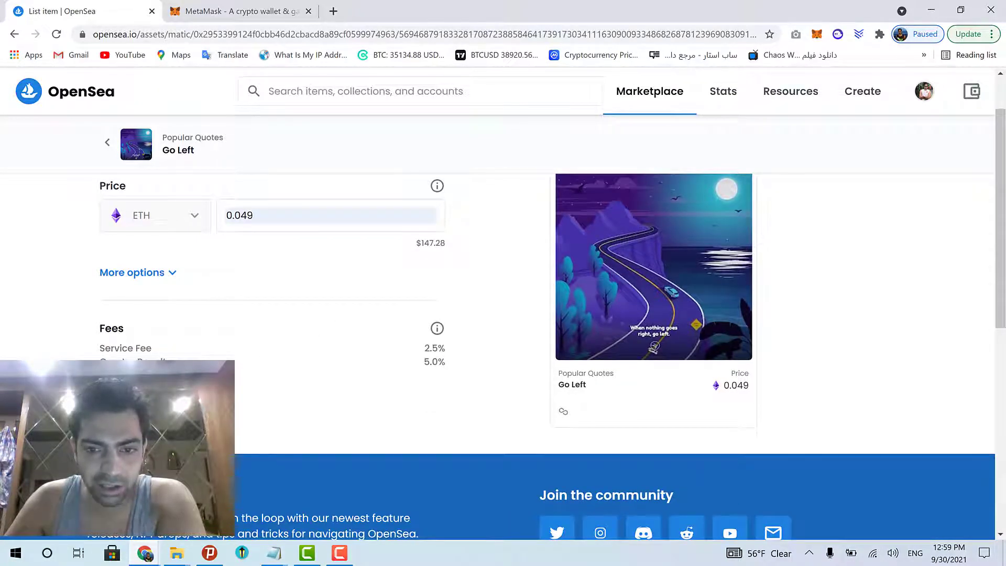
Submit the Go Left listing and approve the MetaMask signature request
key("Return")
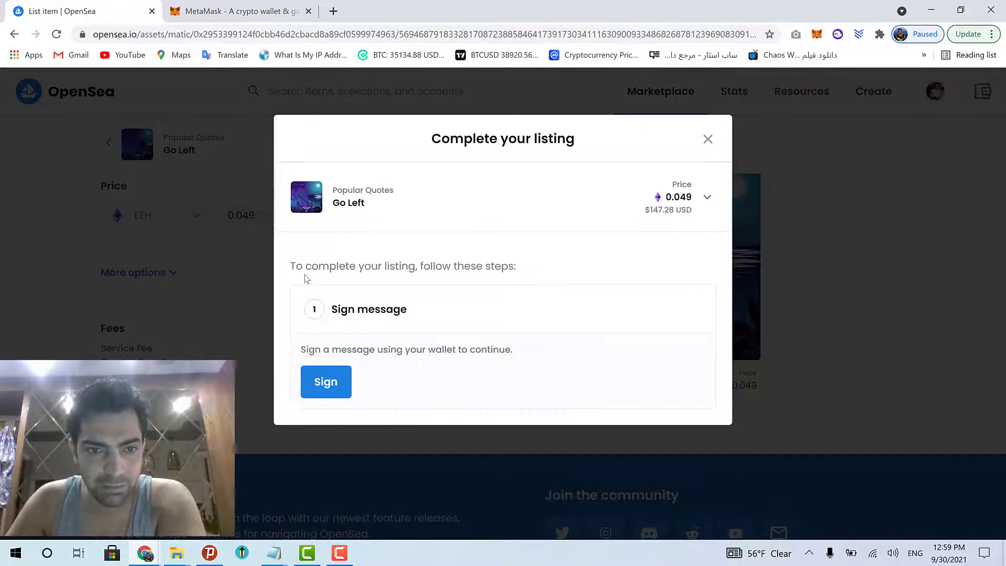
left_click(333, 384)
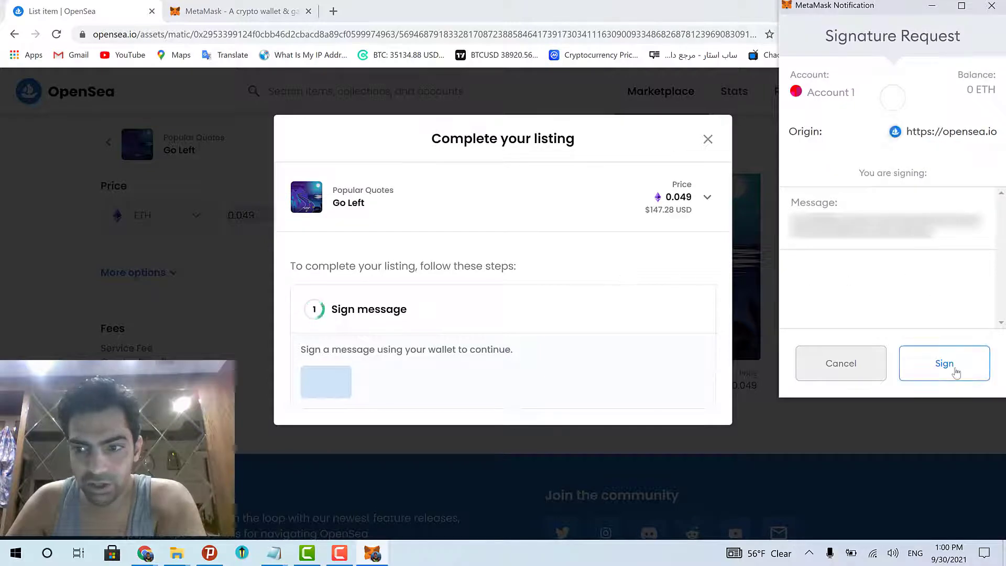
left_click(955, 371)
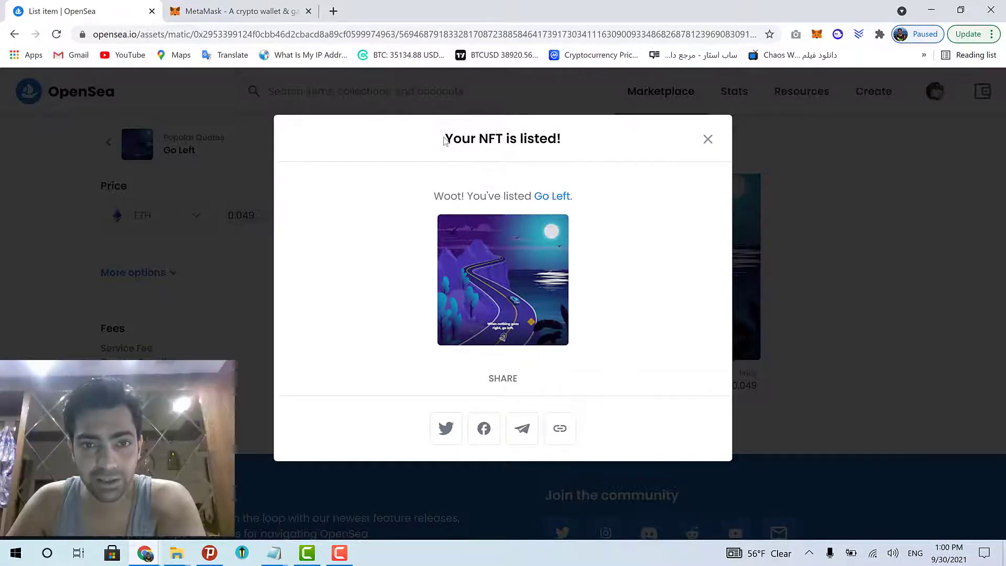
Dismiss the 'Your NFT is listed!' confirmation and review the resulting page
left_click_drag(446, 138, 585, 156)
left_click(632, 277)
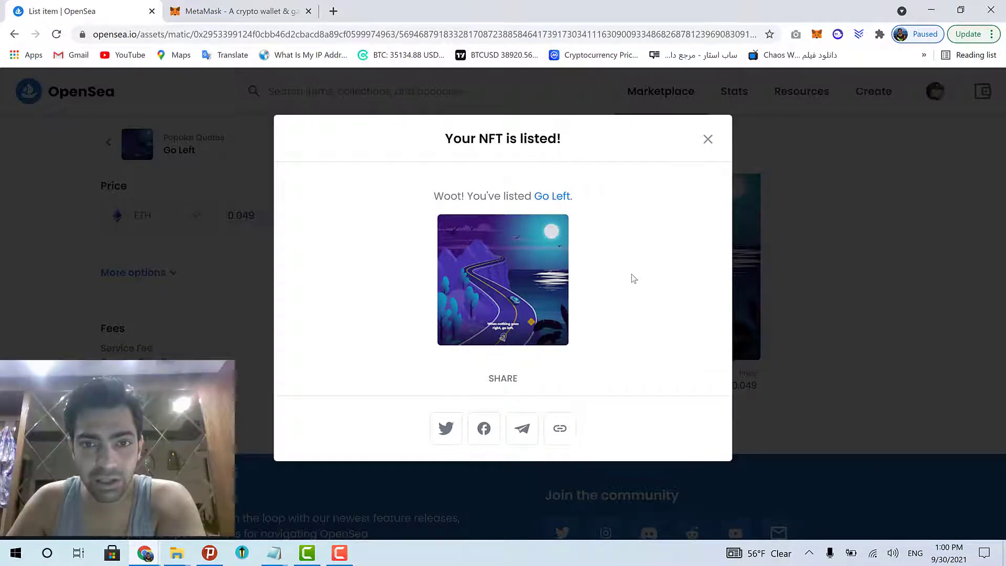
left_click(707, 140)
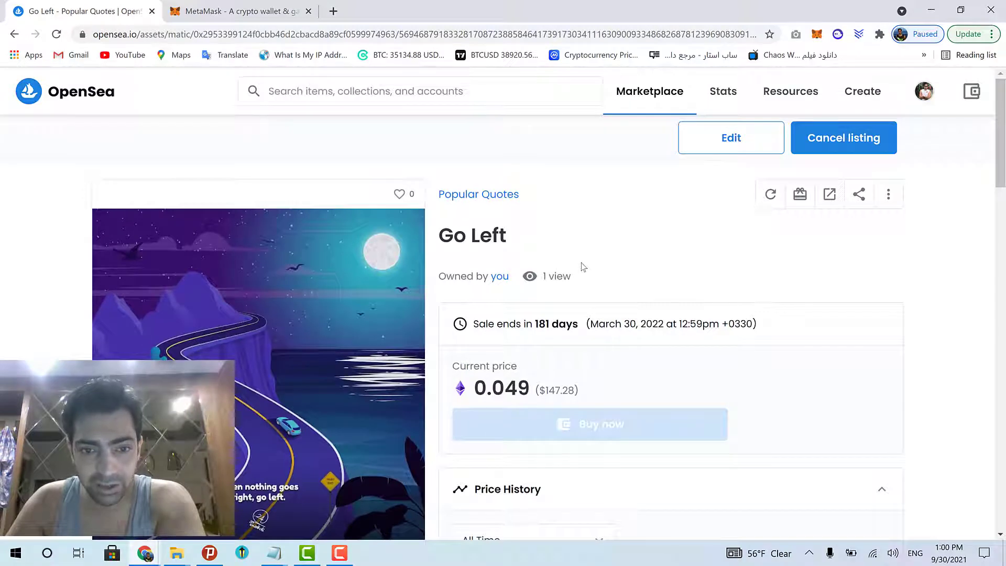
scroll(580, 262, "down", 3)
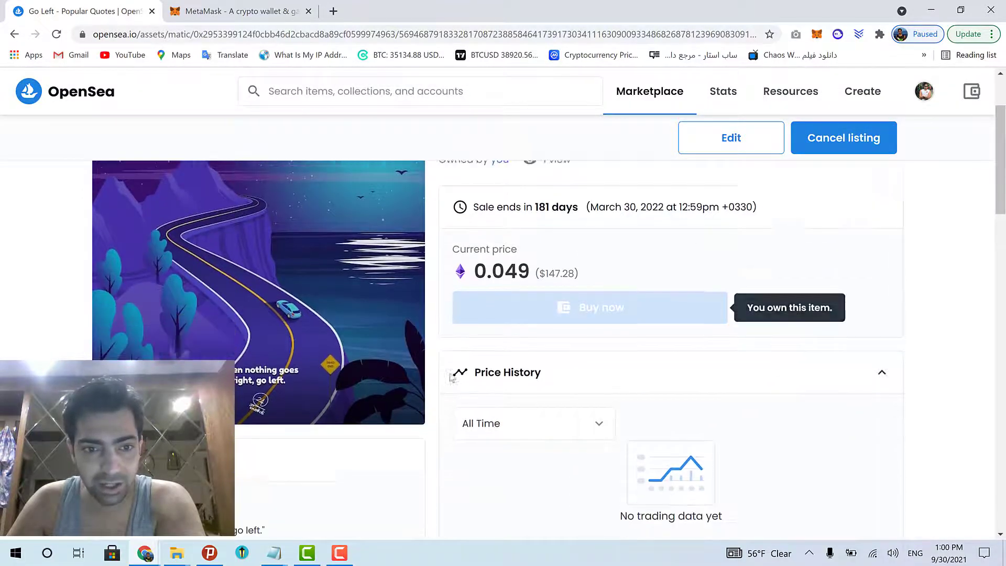
scroll(341, 325, "down", 6)
scroll(478, 419, "up", 7)
scroll(521, 424, "up", 2)
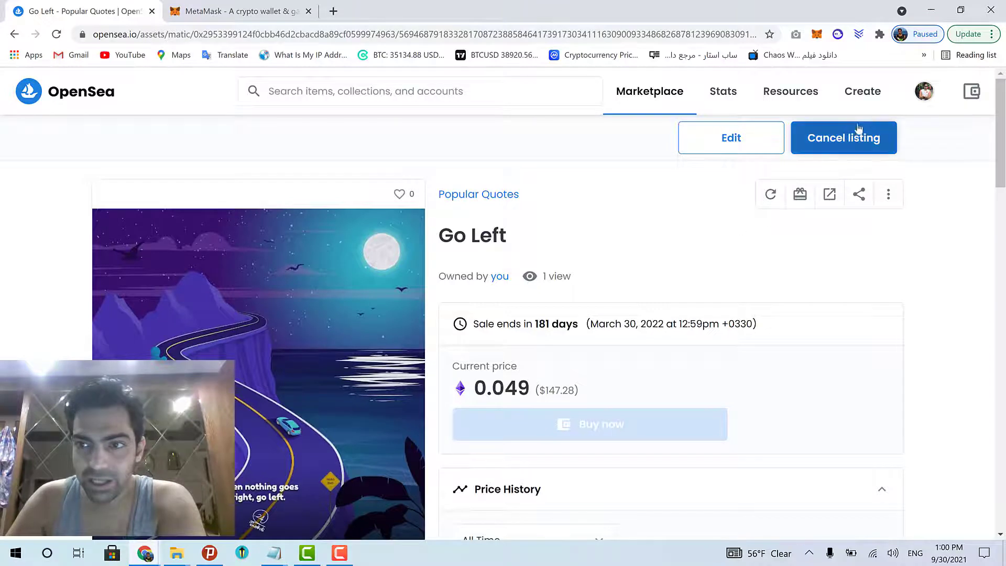
Open Popular Quotes from My Collections to see Happiness and Go Left, each at 0.049
mouse_move(924, 91)
left_click(875, 208)
scroll(668, 304, "down", 1)
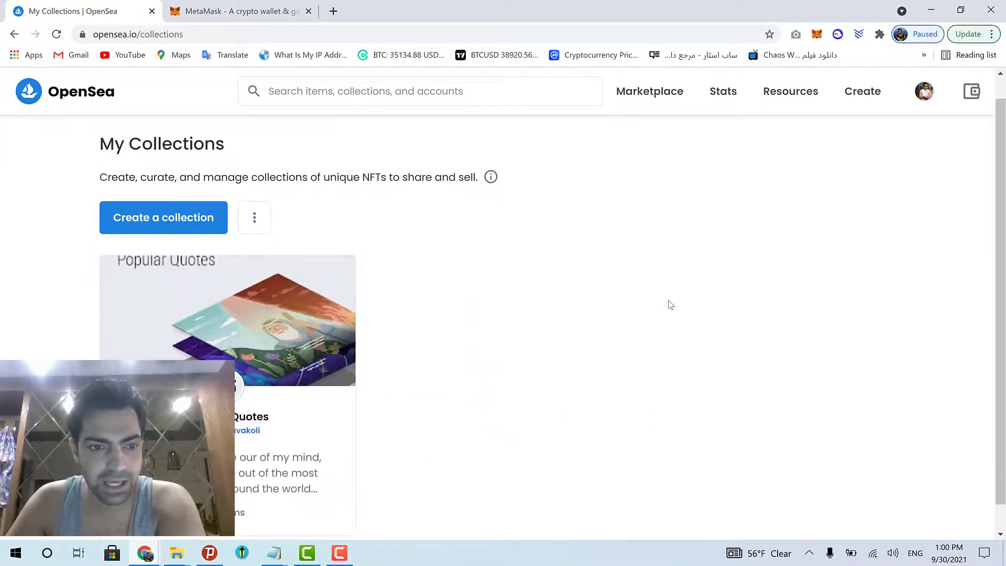
left_click(298, 393)
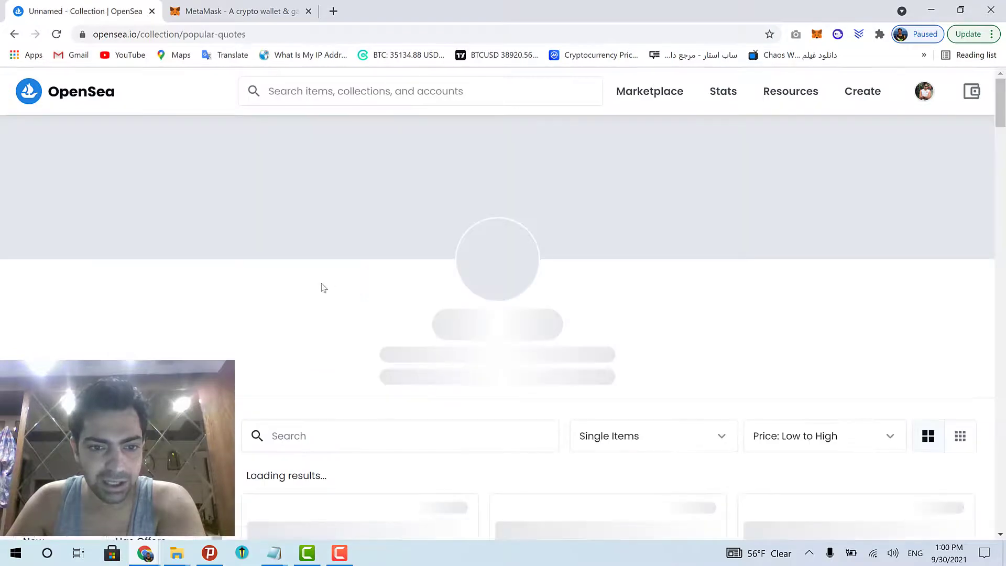
scroll(286, 287, "down", 1)
scroll(286, 288, "down", 6)
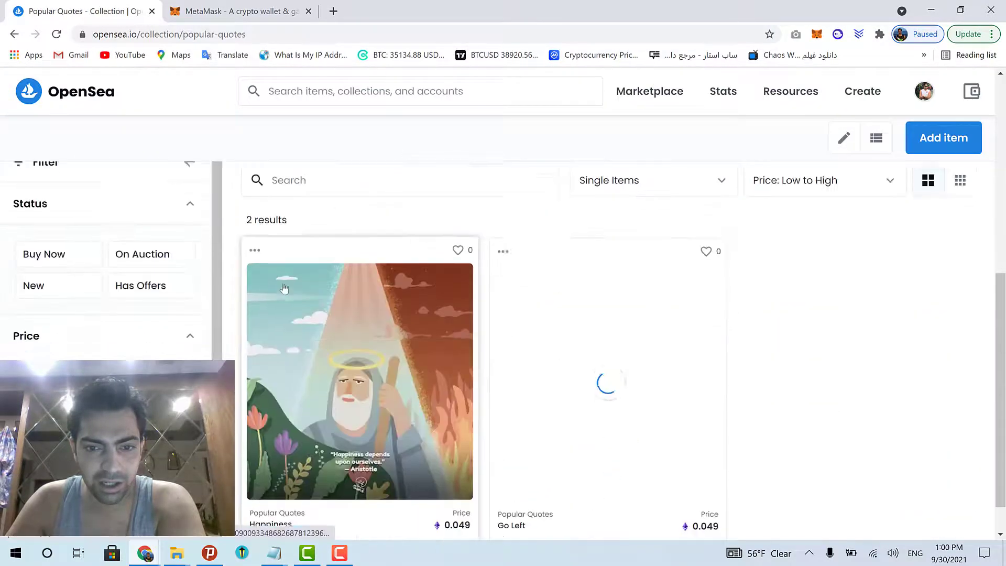